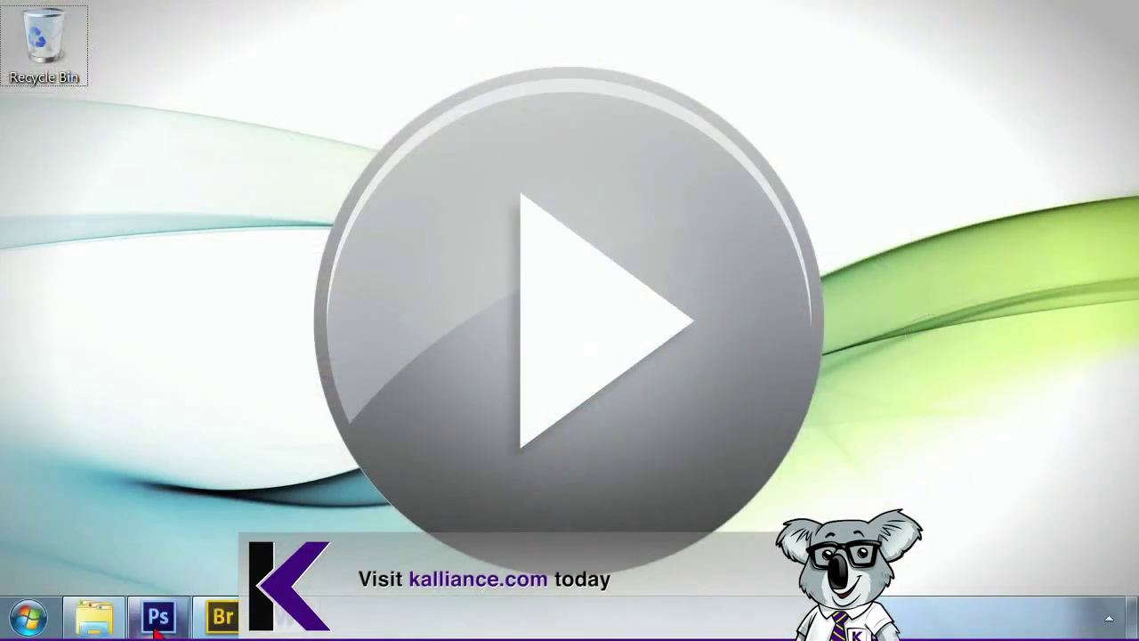
# - Bring Photoshop CS6 forward with the Balloons 1965539.jpg image displayed
pyautogui.click(158, 616)
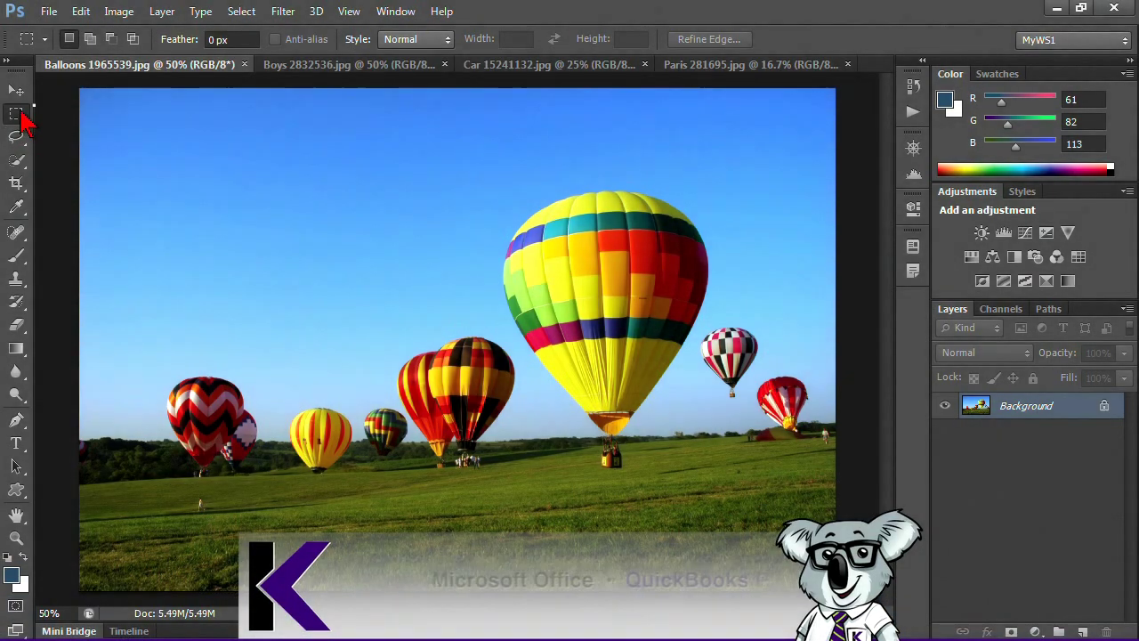
# - Draw a rectangular marquee of about 1.8 by 1.7 inches around the large yellow balloon
pyautogui.rightClick(17, 114)
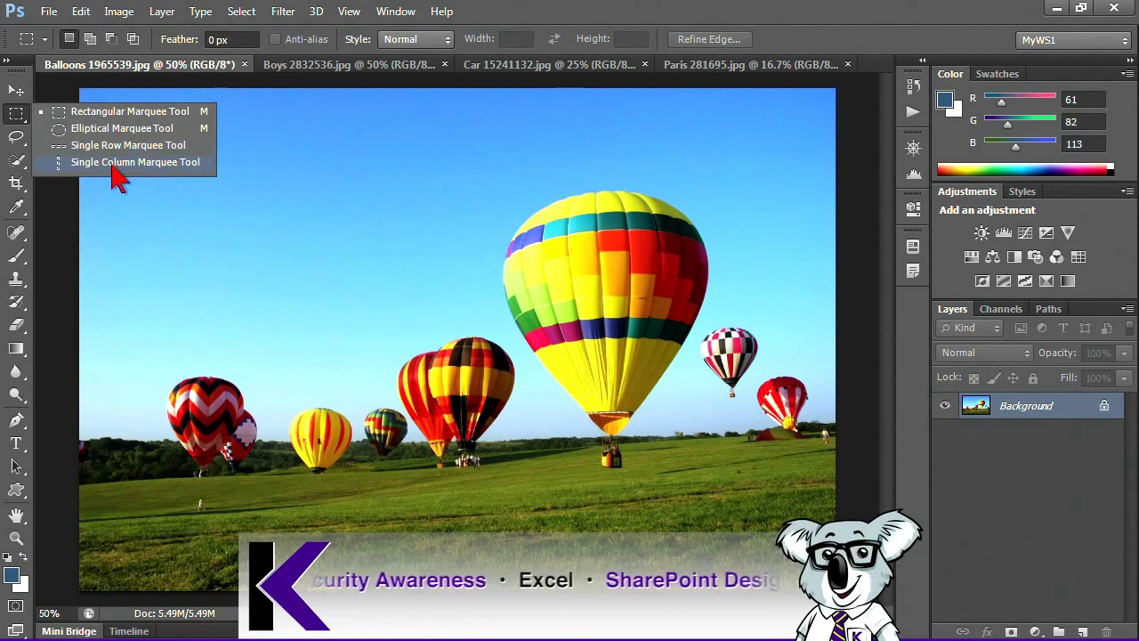
pyautogui.click(120, 112)
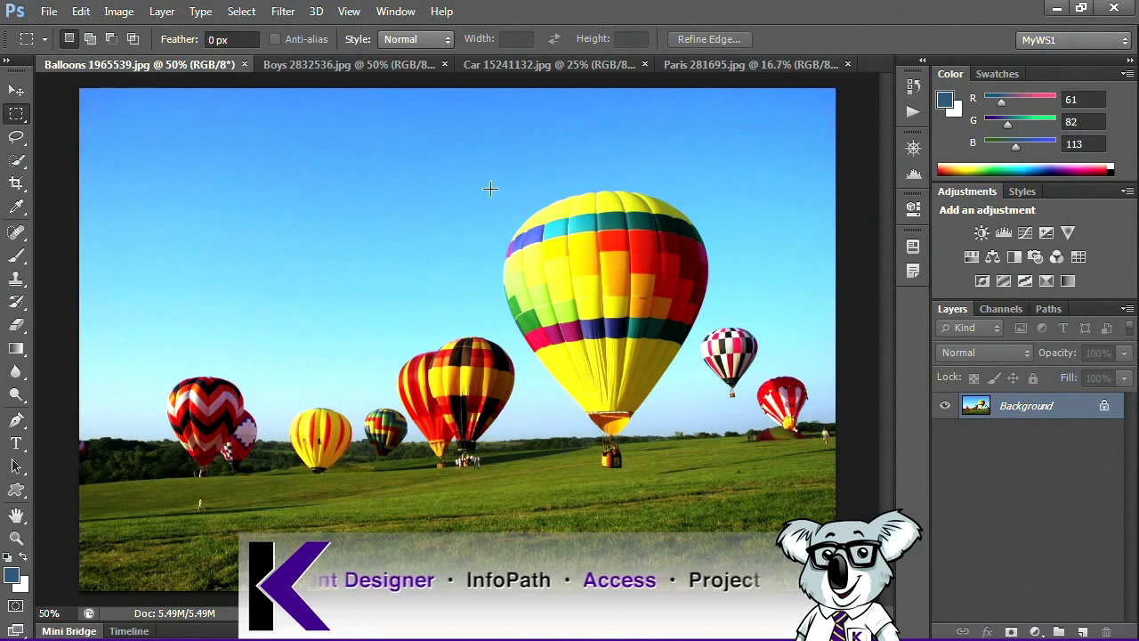
pyautogui.moveTo(449, 169); pyautogui.dragTo(692, 400)
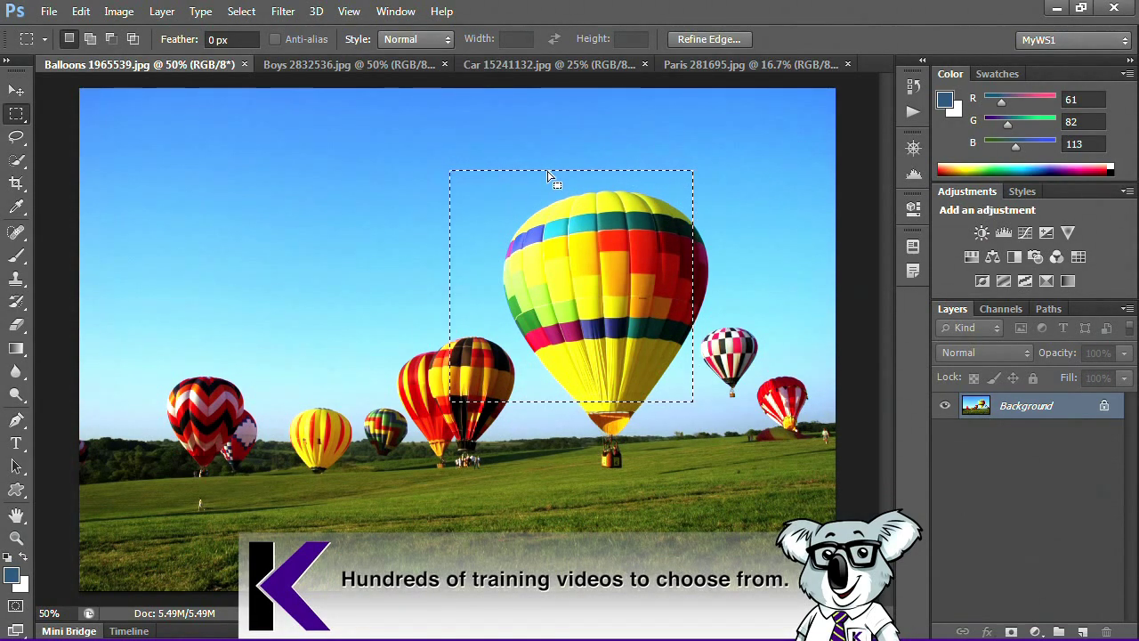
# - Brush blue strokes across the big balloon, confined to the selection, then show the History panel
pyautogui.click(16, 256)
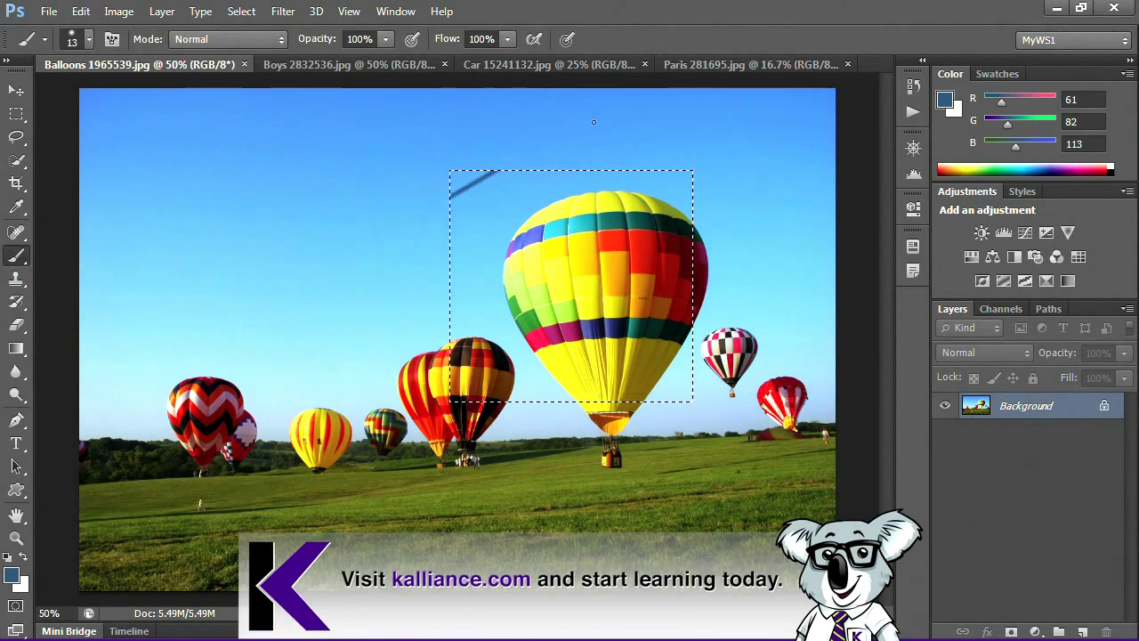
pyautogui.moveTo(458, 287); pyautogui.dragTo(693, 171)
pyautogui.moveTo(694, 219); pyautogui.dragTo(452, 399)
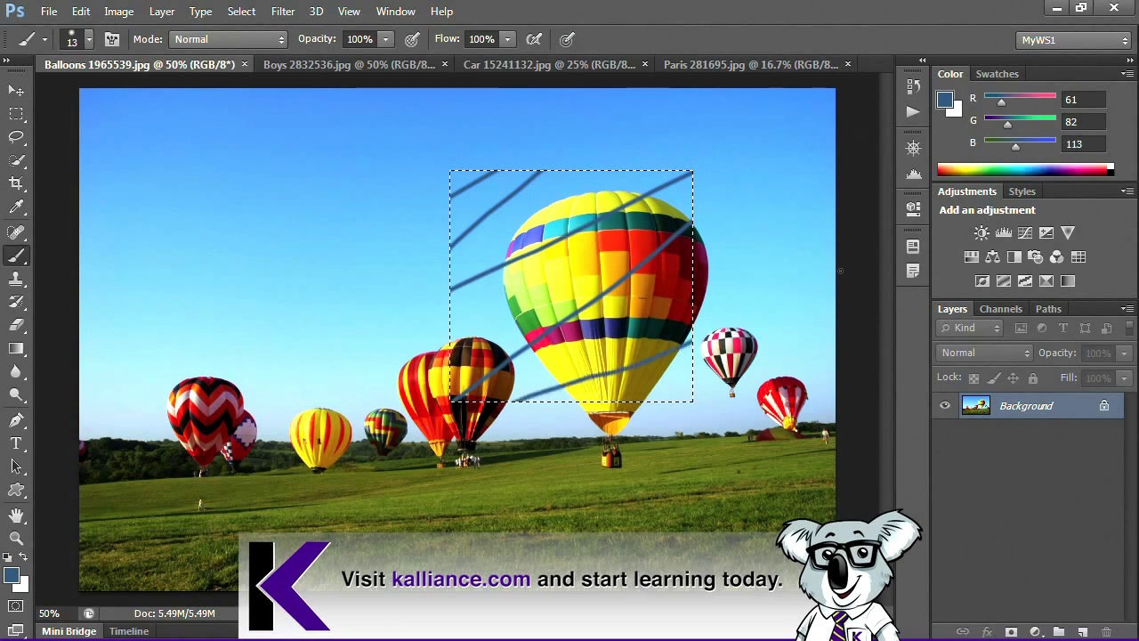
pyautogui.moveTo(689, 230); pyautogui.dragTo(551, 399)
pyautogui.moveTo(680, 283); pyautogui.dragTo(577, 399)
pyautogui.moveTo(676, 367); pyautogui.dragTo(658, 399)
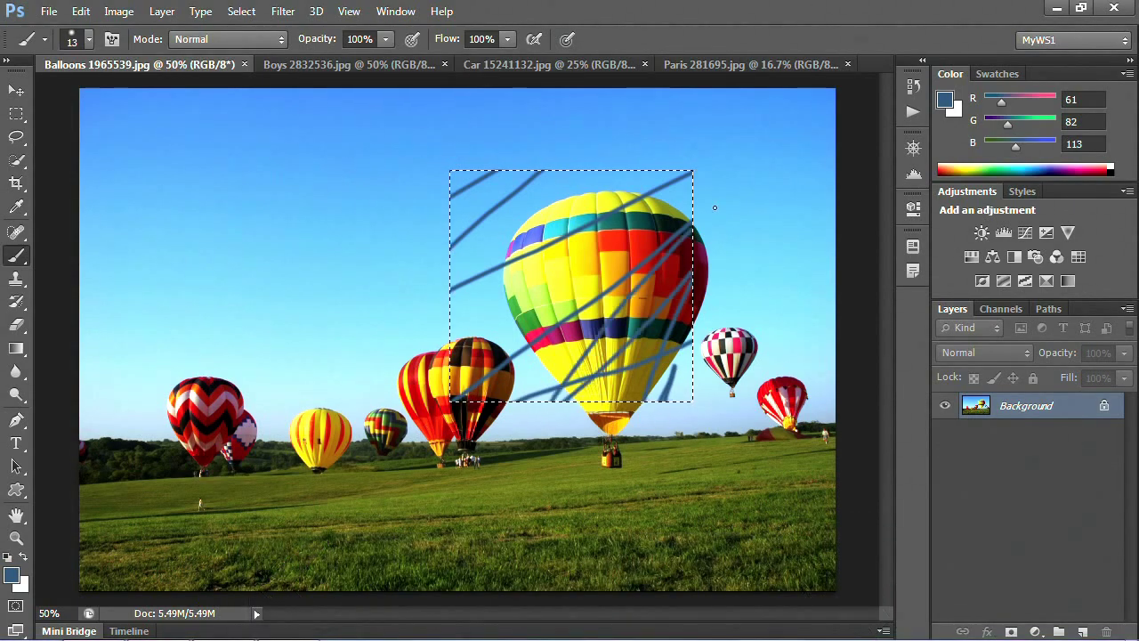
pyautogui.moveTo(693, 233); pyautogui.dragTo(449, 306)
pyautogui.moveTo(693, 236); pyautogui.dragTo(449, 325)
pyautogui.moveTo(542, 208); pyautogui.dragTo(360, 234)
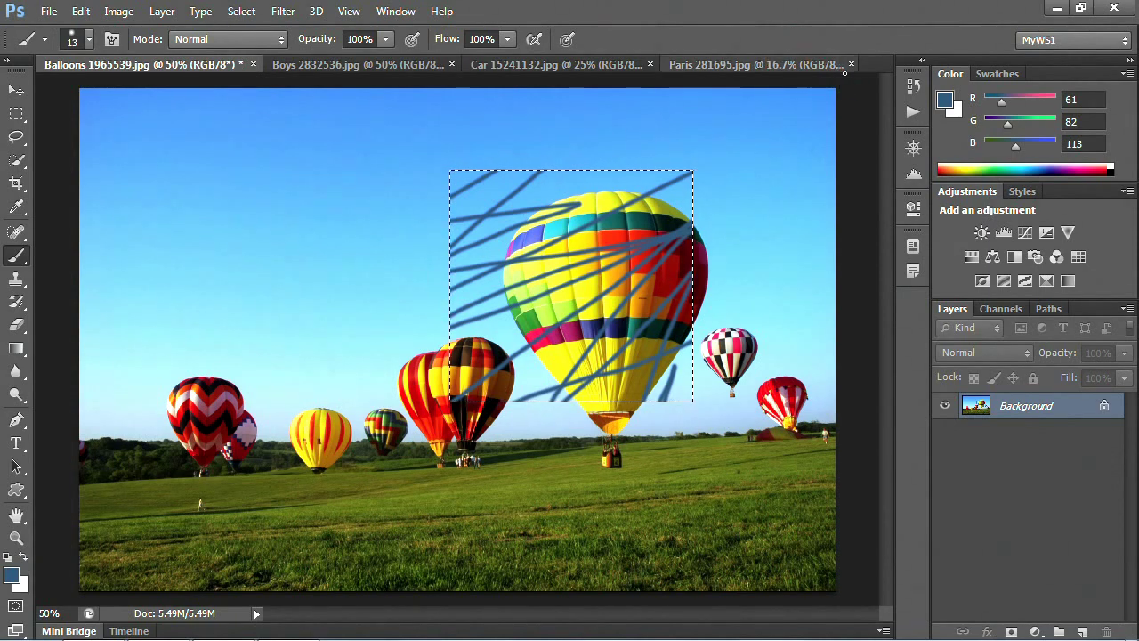
pyautogui.click(914, 89)
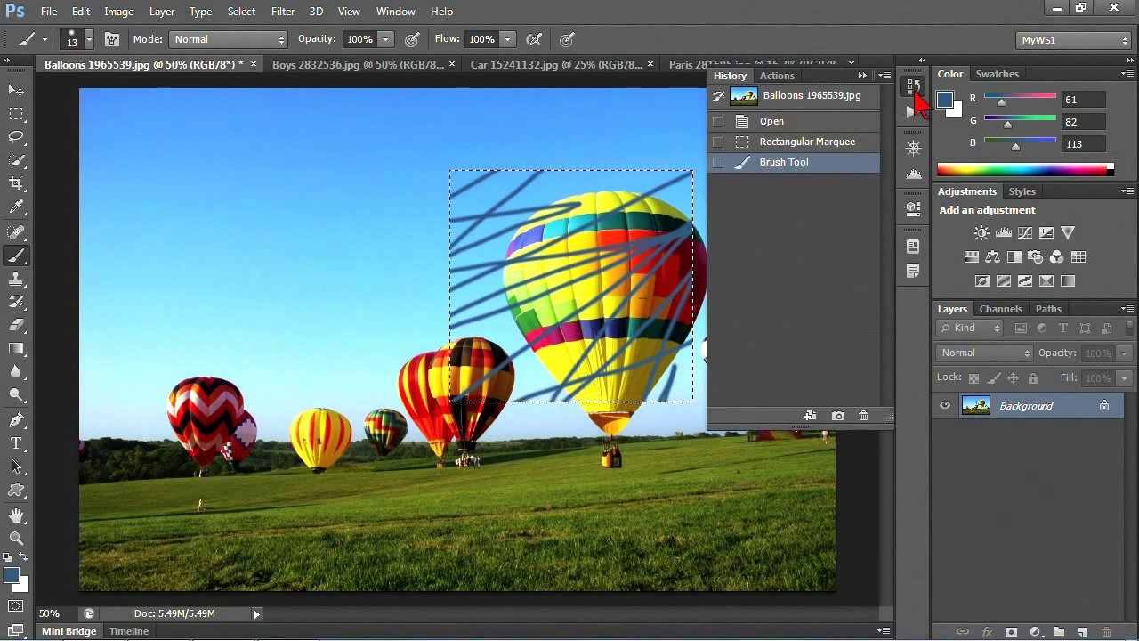
# - Revert to the Rectangular Marquee history state, removing the blue strokes, and collapse History
pyautogui.click(769, 147)
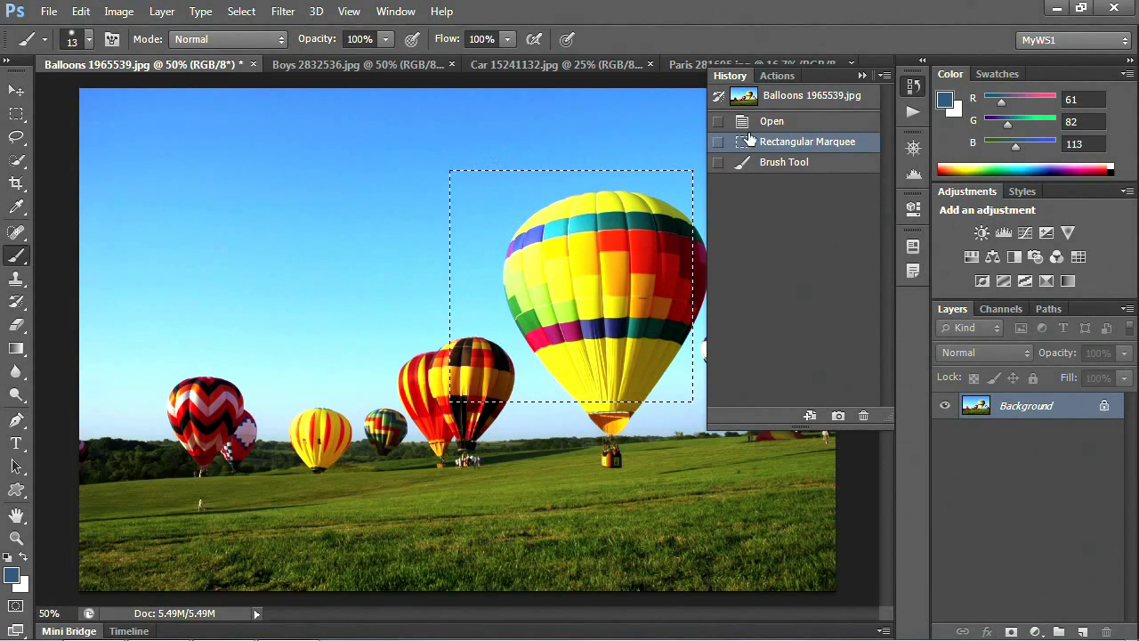
pyautogui.click(753, 123)
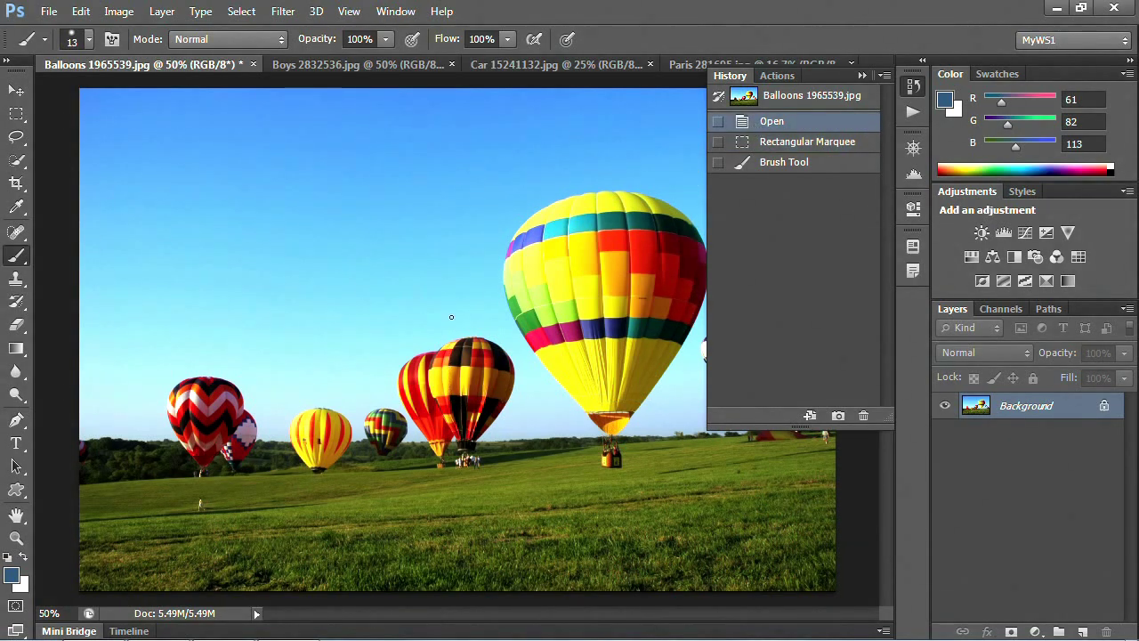
pyautogui.click(750, 146)
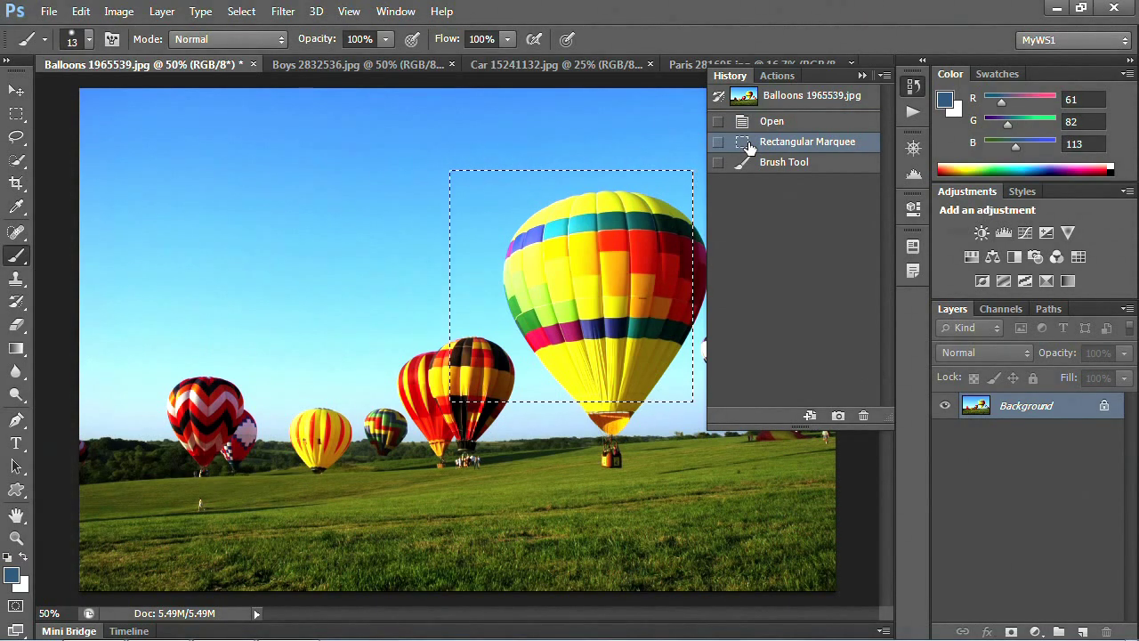
pyautogui.click(912, 89)
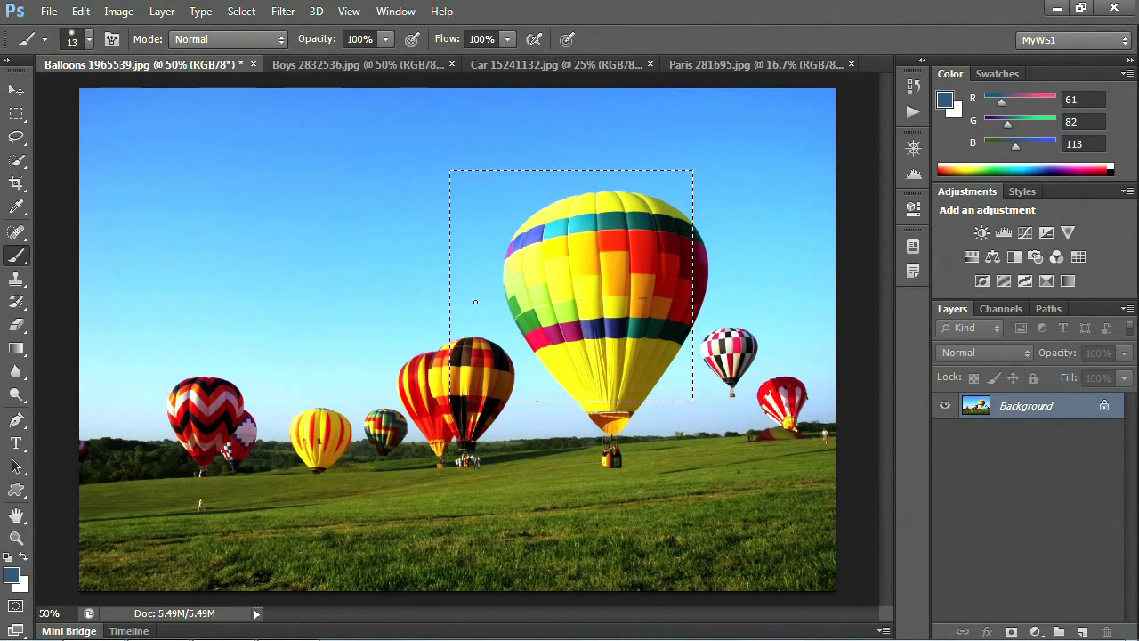
# - Redraw a rectangular selection around the big yellow balloon
pyautogui.click(16, 114)
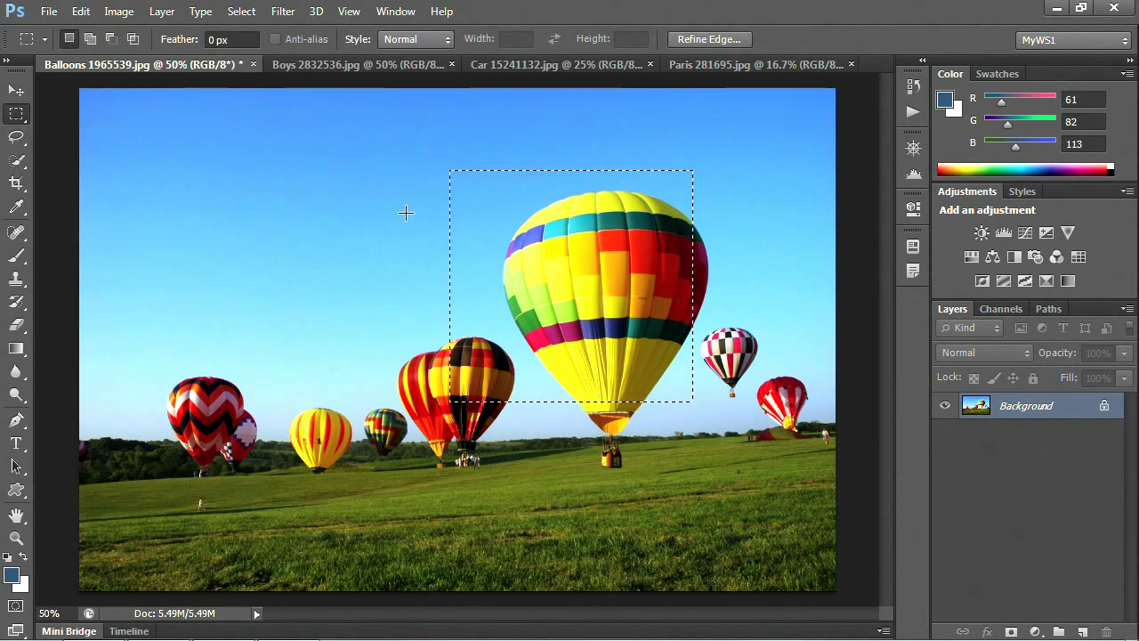
pyautogui.moveTo(404, 233); pyautogui.dragTo(540, 320)
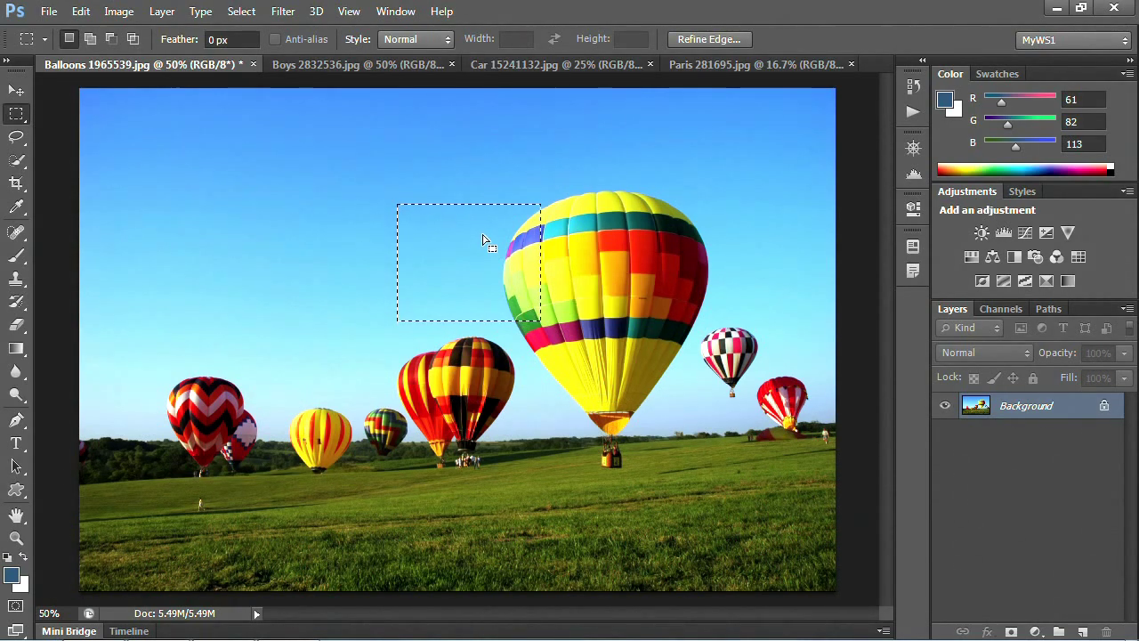
pyautogui.moveTo(477, 159); pyautogui.dragTo(691, 347)
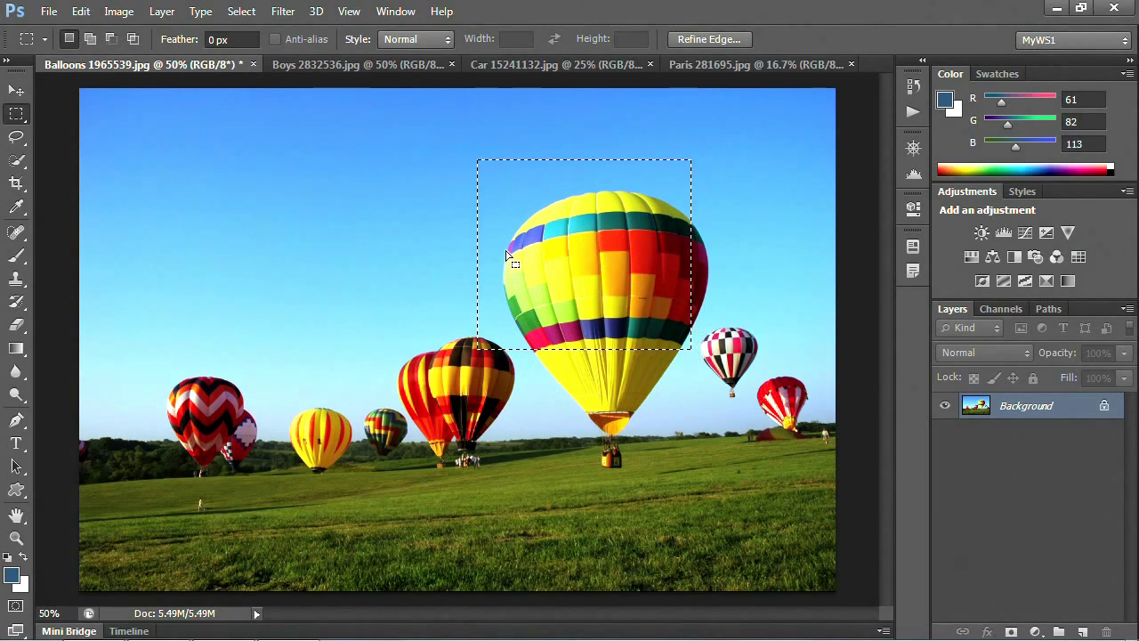
# - Add rectangles extending the selection left, down to the basket, and right into a stepped shape
pyautogui.press('shift')
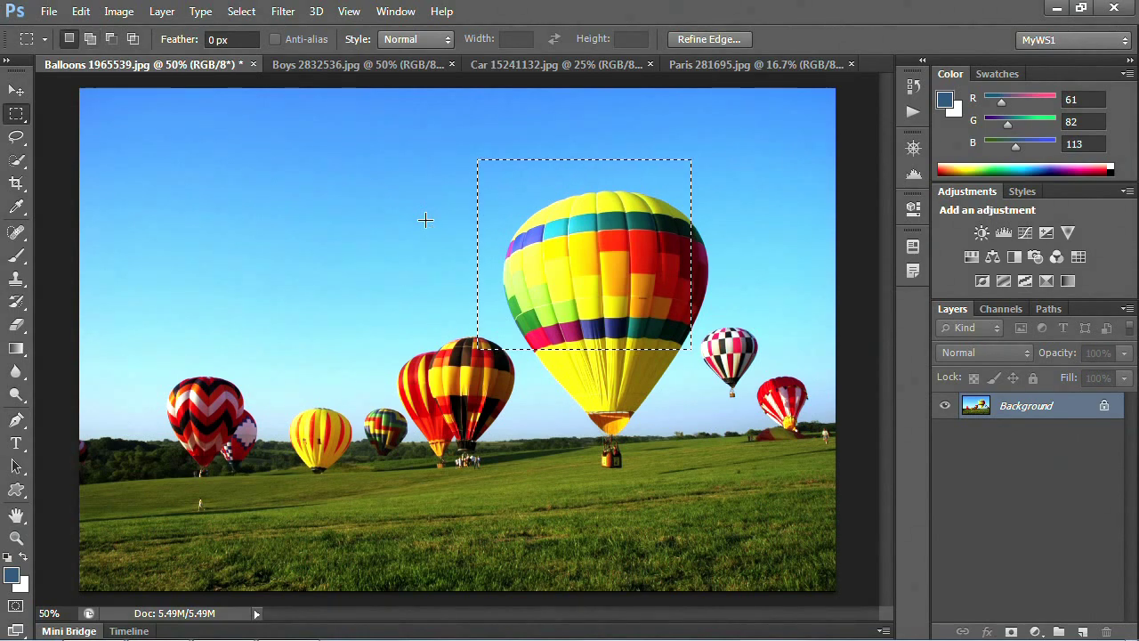
pyautogui.press('shift')
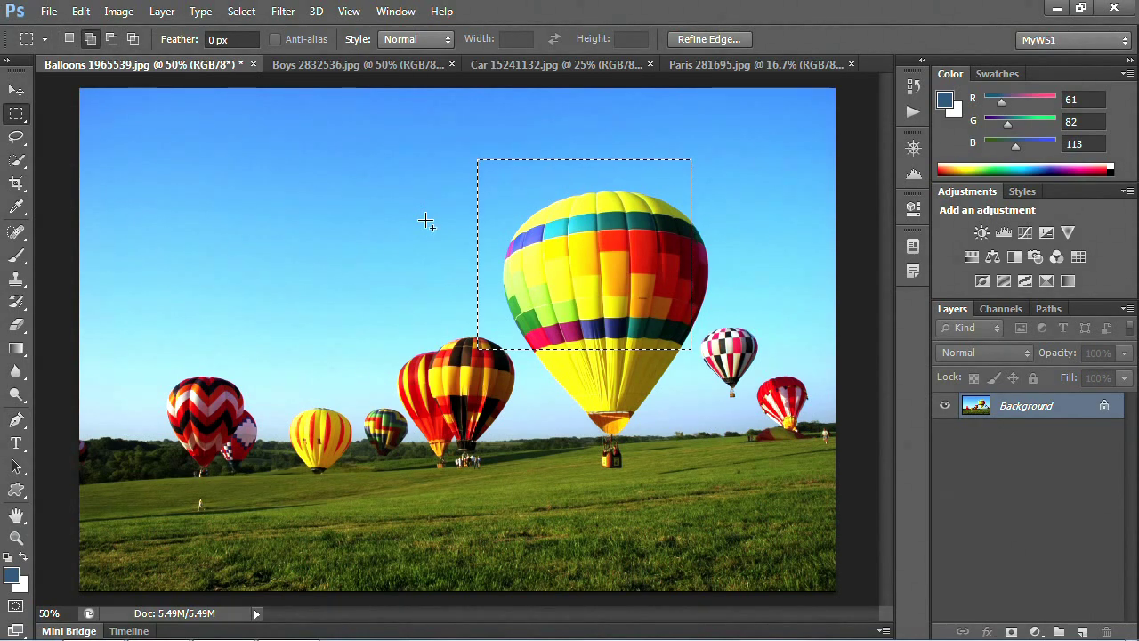
pyautogui.press('shift')
pyautogui.moveTo(425, 220); pyautogui.dragTo(524, 323)
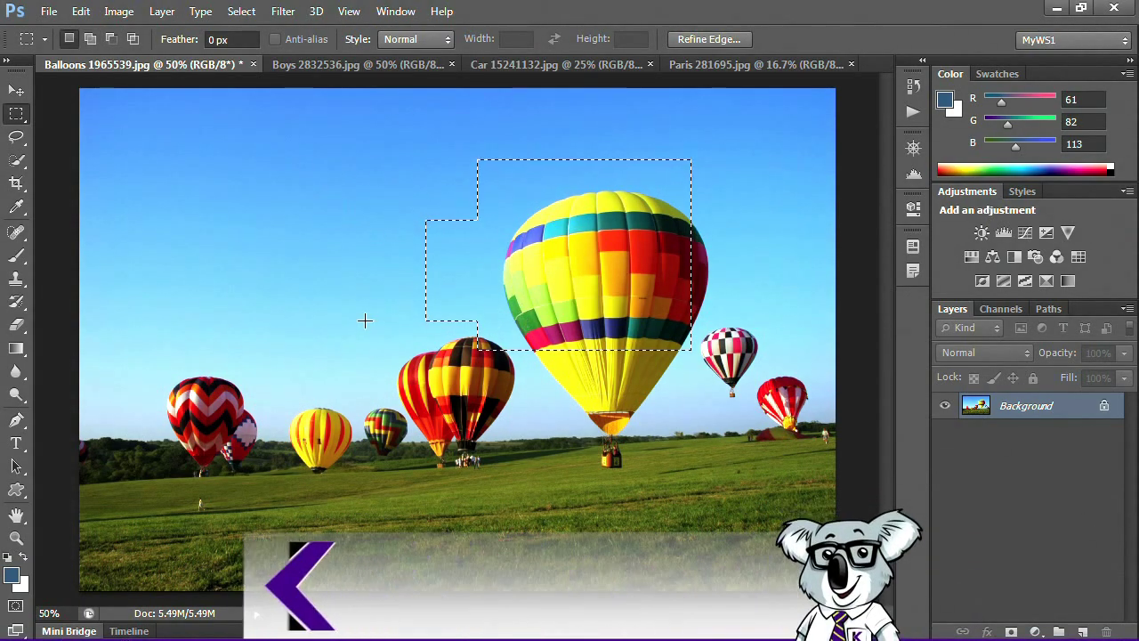
pyautogui.moveTo(540, 314); pyautogui.dragTo(685, 485)
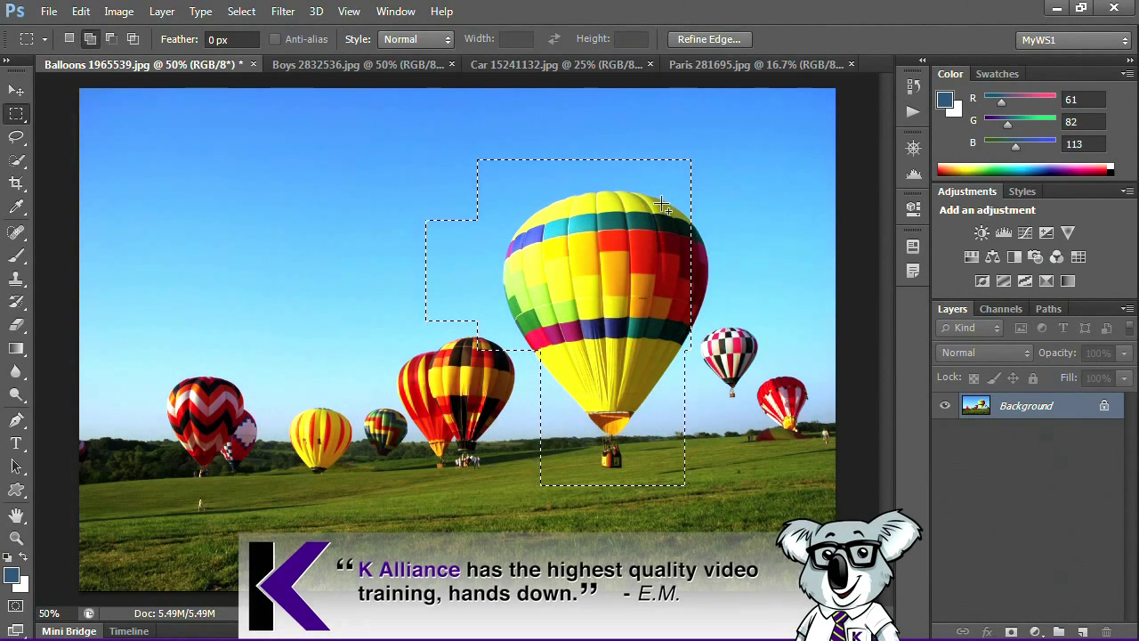
pyautogui.moveTo(662, 203); pyautogui.dragTo(726, 354)
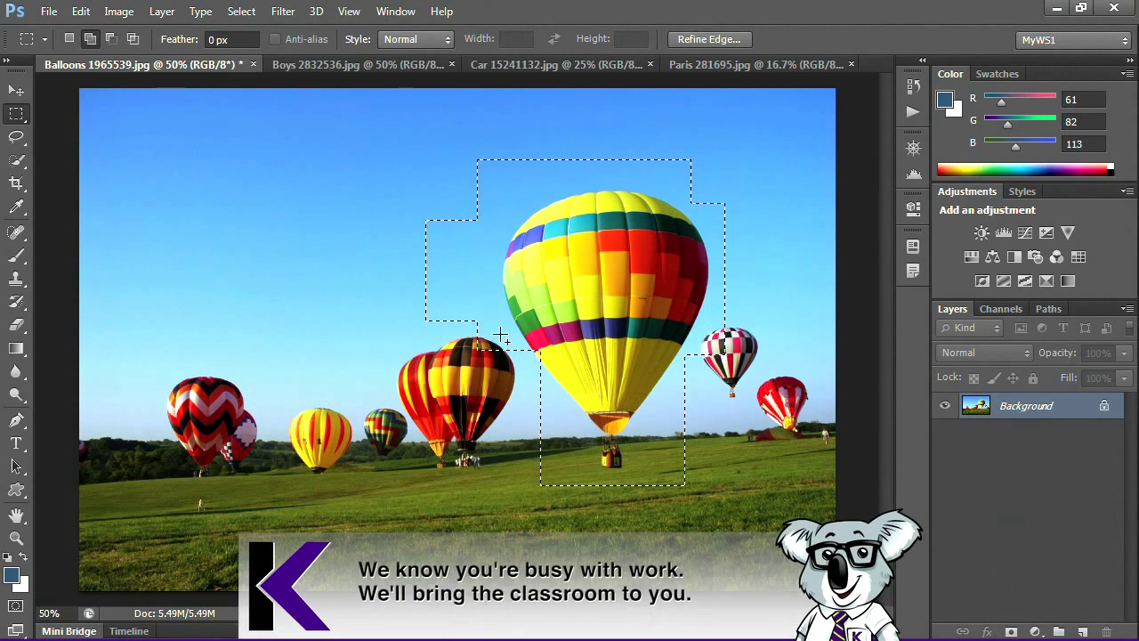
pyautogui.moveTo(521, 349); pyautogui.dragTo(564, 405)
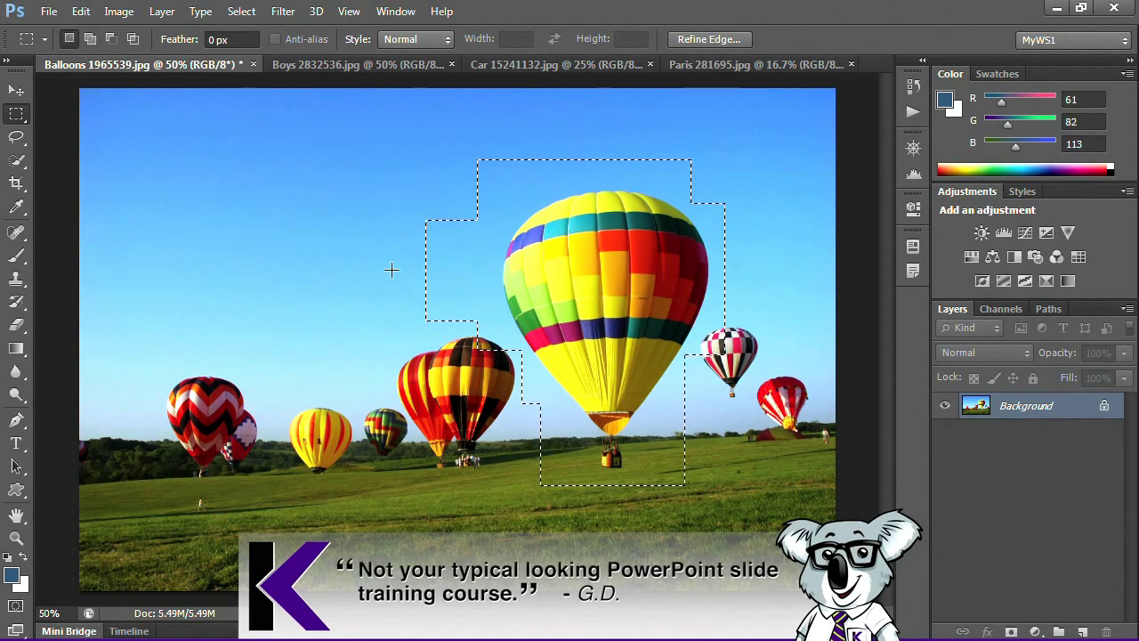
# - Subtract three rectangles from the selection's left side and top, leaving stepped edges
pyautogui.press('alt')
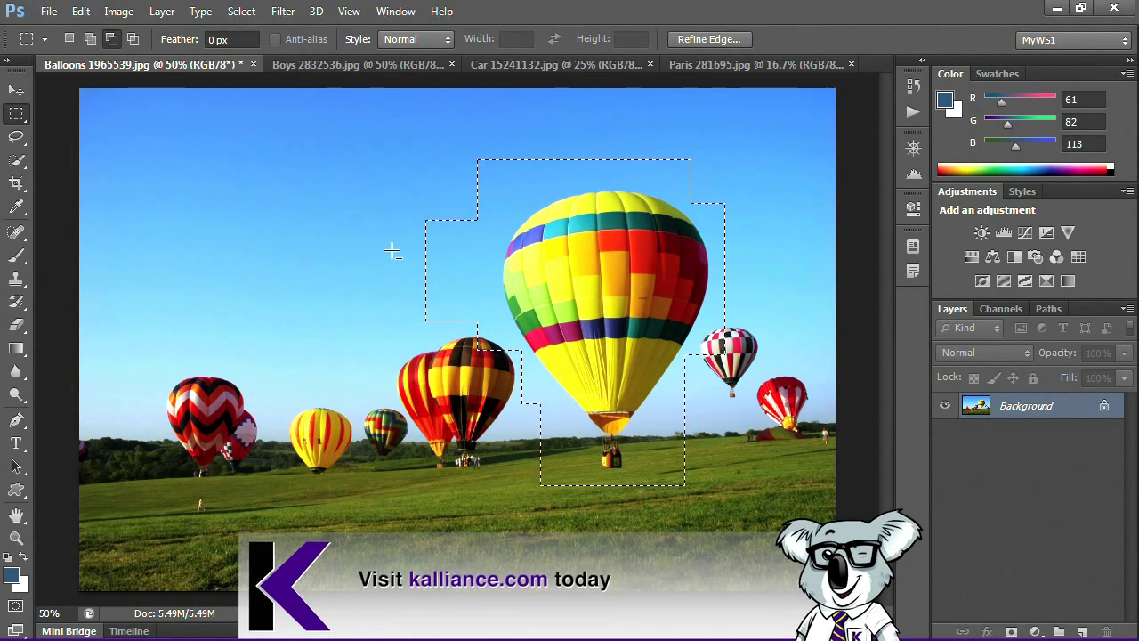
pyautogui.moveTo(405, 210); pyautogui.dragTo(503, 351)
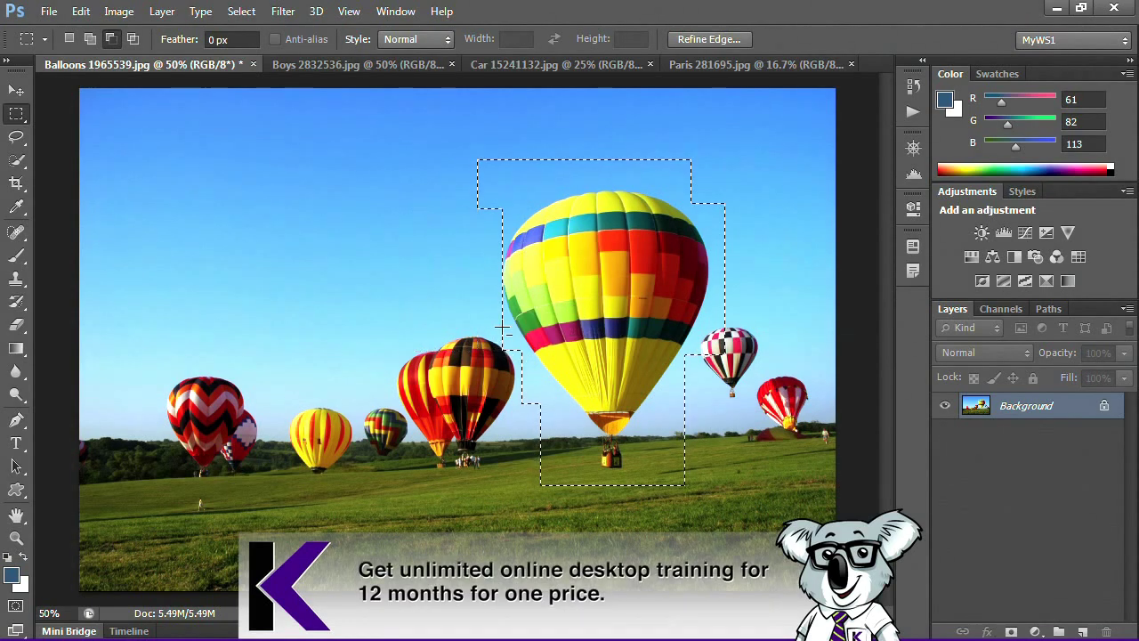
pyautogui.moveTo(456, 130); pyautogui.dragTo(471, 223)
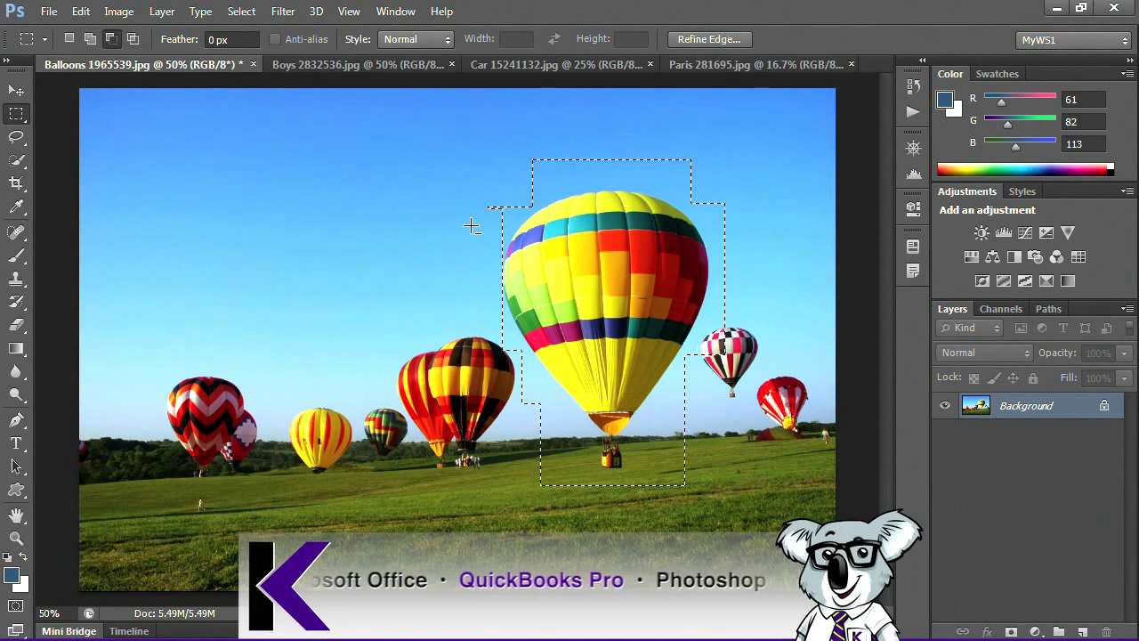
pyautogui.moveTo(522, 146); pyautogui.dragTo(553, 178)
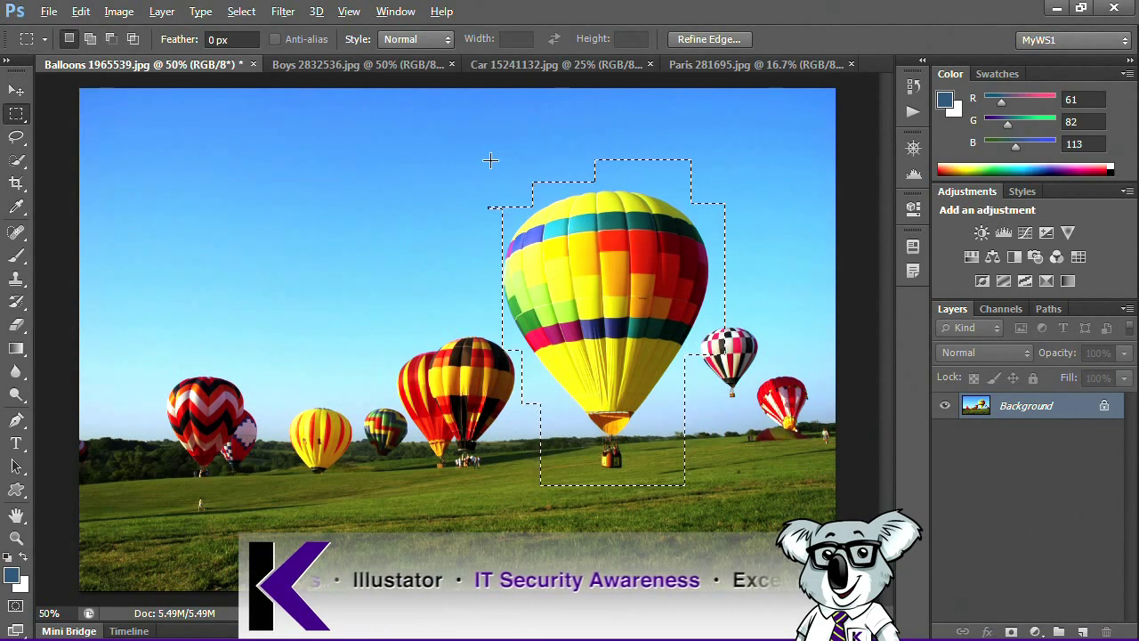
pyautogui.press('alt')
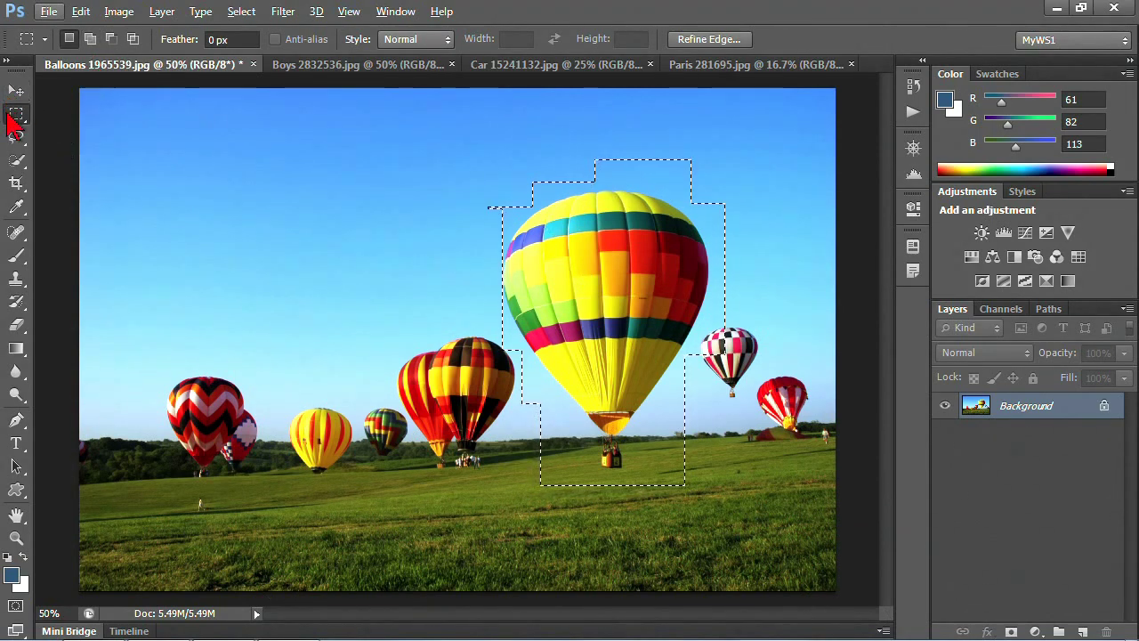
# - Select ellipses around the left, central and checkered balloons with the Elliptical Marquee
pyautogui.rightClick(16, 114)
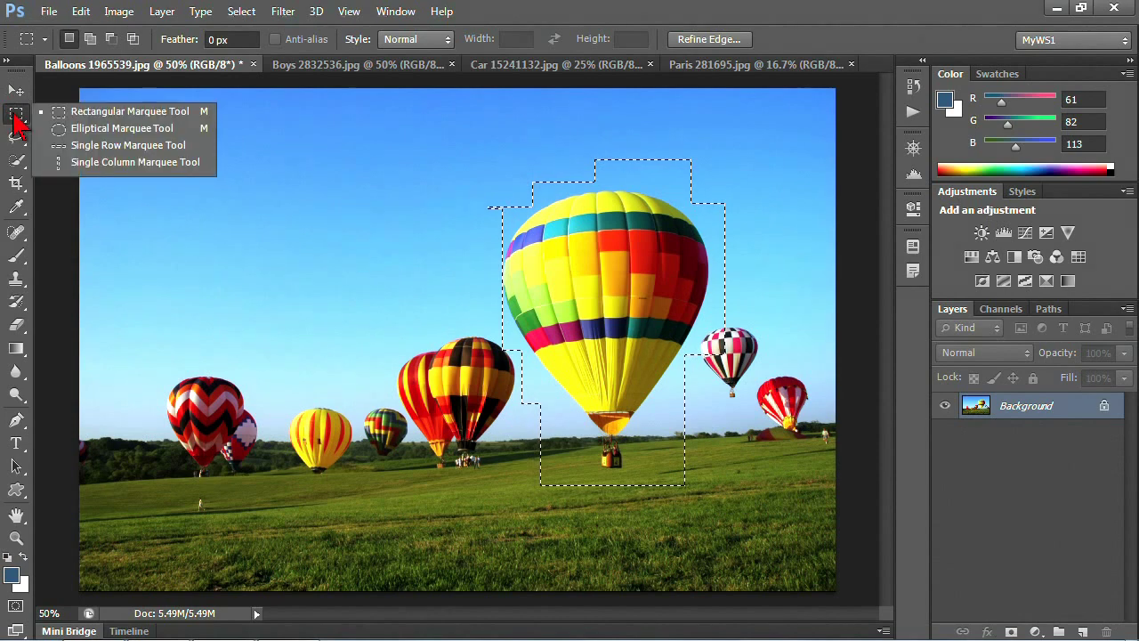
pyautogui.click(89, 128)
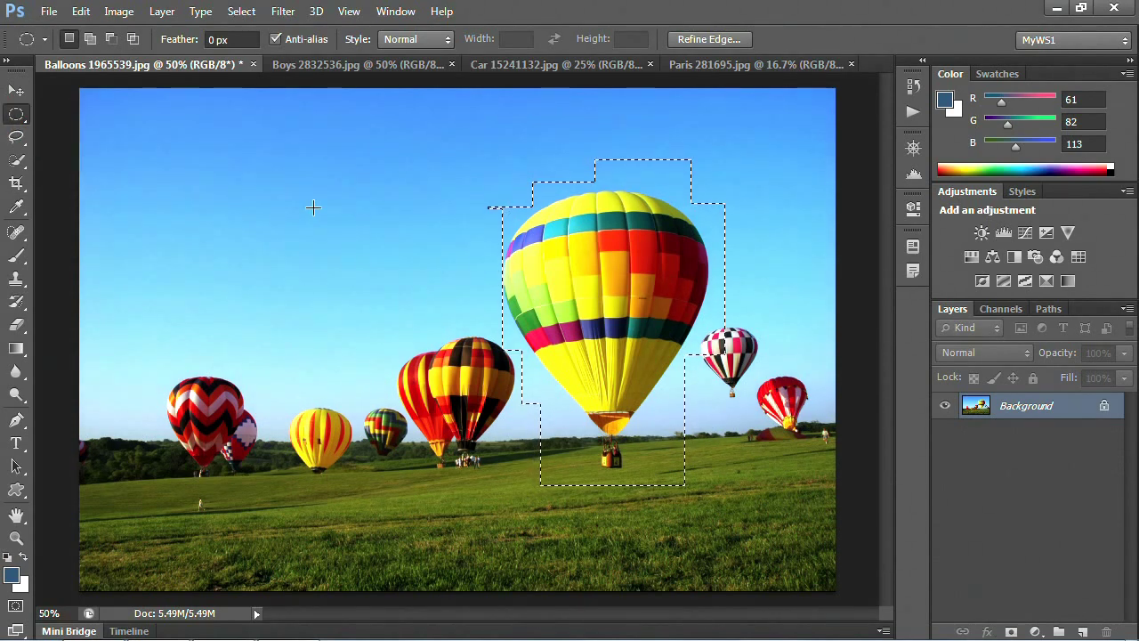
pyautogui.moveTo(135, 344); pyautogui.dragTo(280, 529)
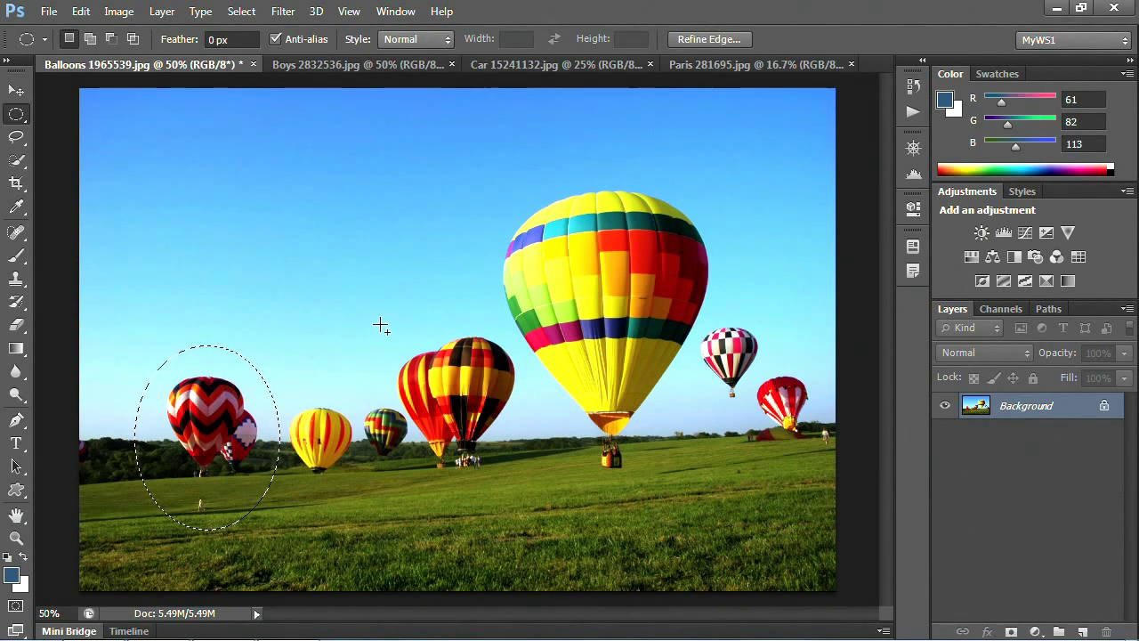
pyautogui.moveTo(389, 321); pyautogui.dragTo(543, 493)
pyautogui.moveTo(691, 307); pyautogui.dragTo(774, 419)
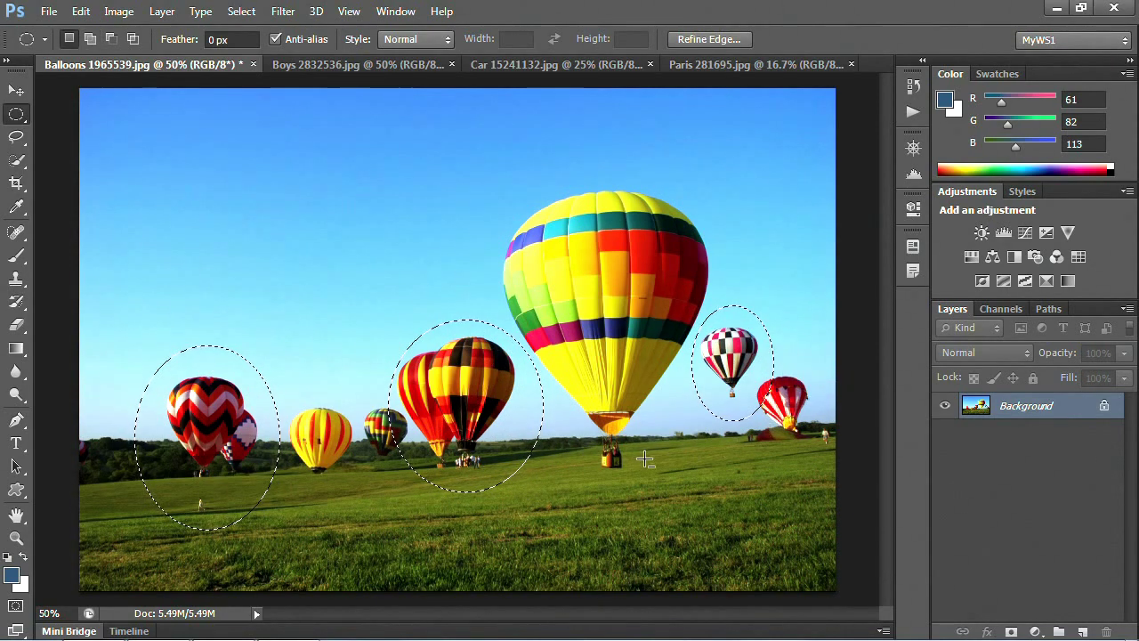
# - Subtract ellipses over the other balloons, leaving only the ellipse around the left balloons
pyautogui.moveTo(662, 538); pyautogui.dragTo(345, 282)
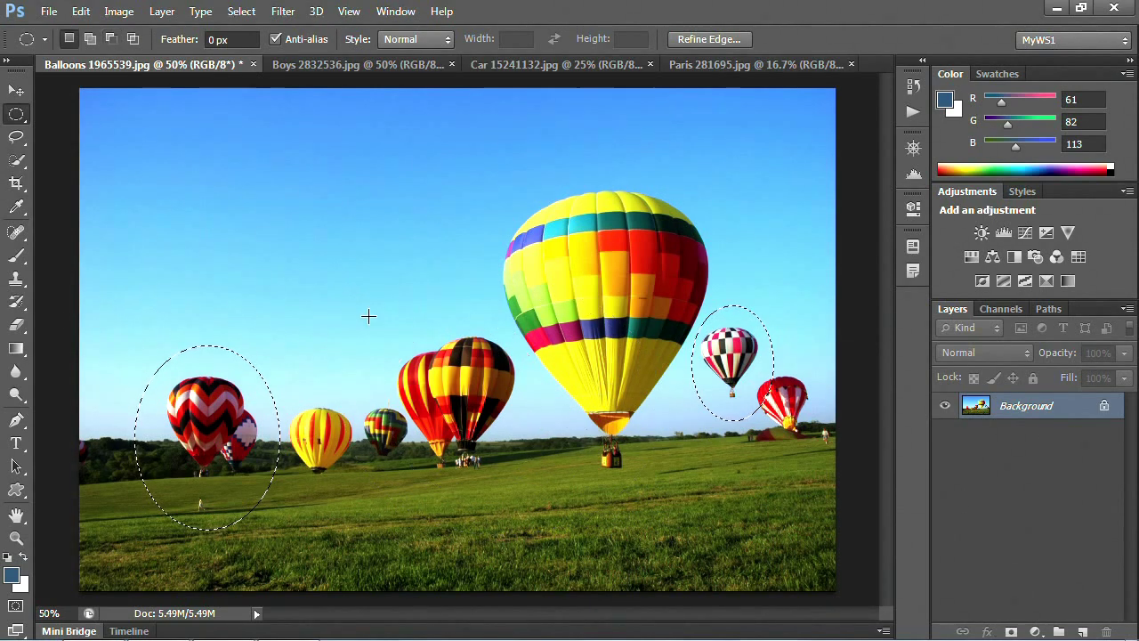
pyautogui.moveTo(583, 416); pyautogui.dragTo(796, 347)
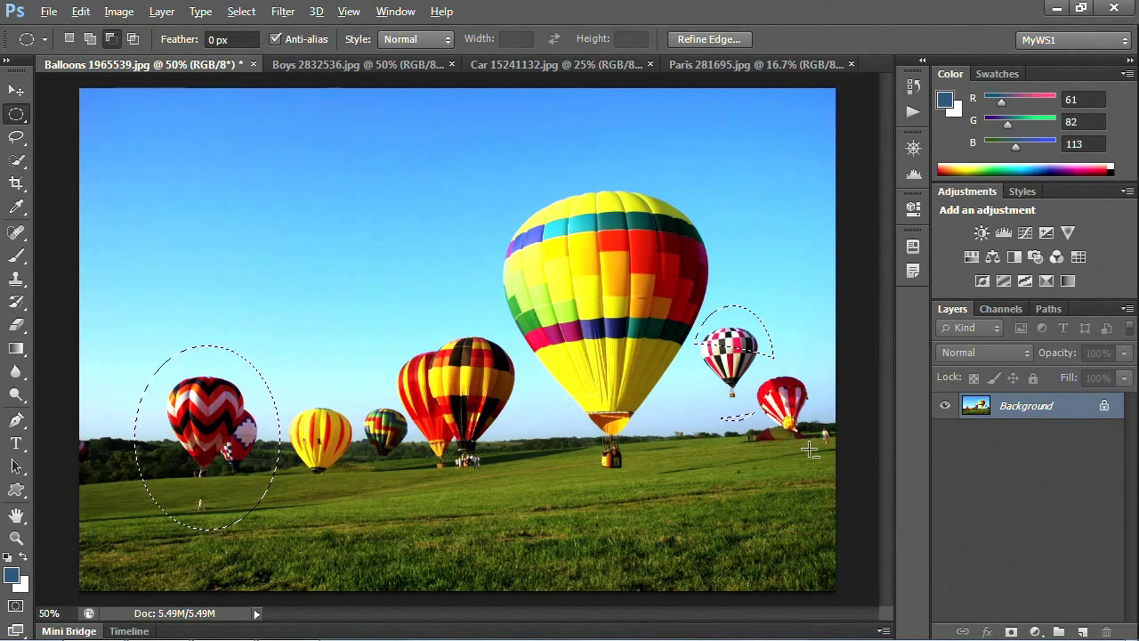
pyautogui.moveTo(795, 447); pyautogui.dragTo(656, 256)
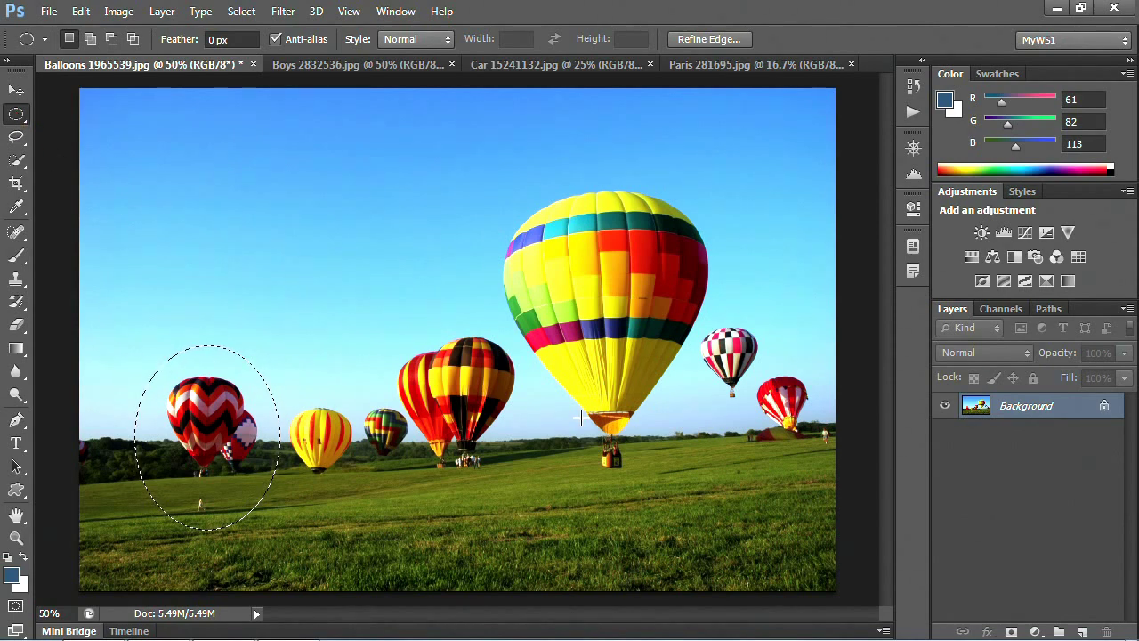
# - Nudge the elliptical selection 1 px with arrow keys and 10 px with Shift+arrows
pyautogui.hotkey('shift', 'Up')
pyautogui.hotkey('shift', 'Up')
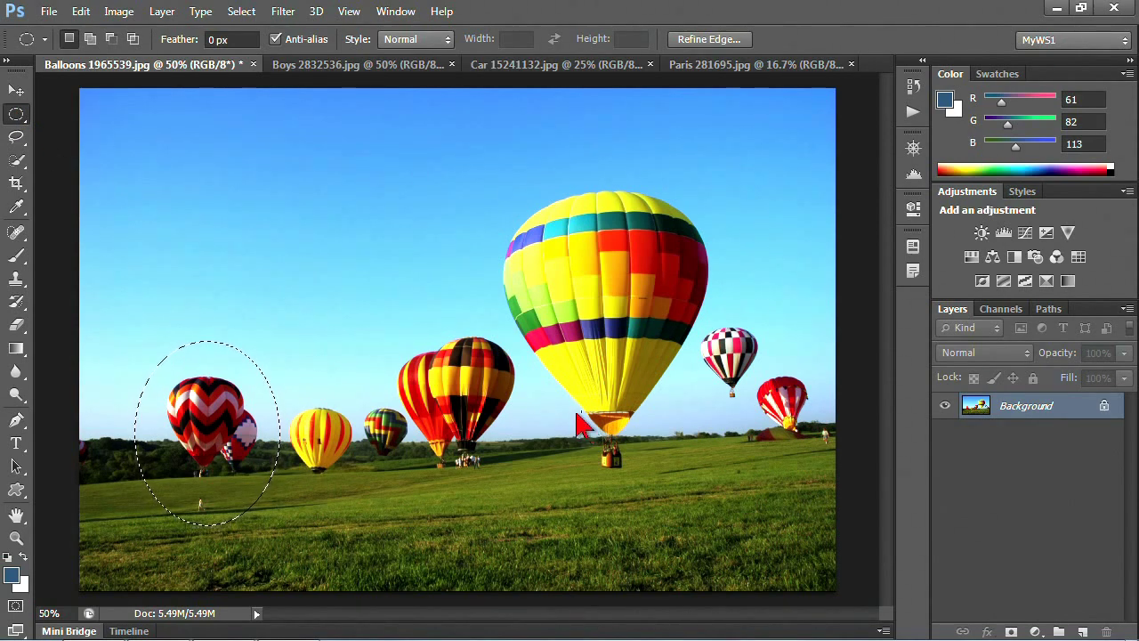
pyautogui.press('Right')
pyautogui.press('Right')
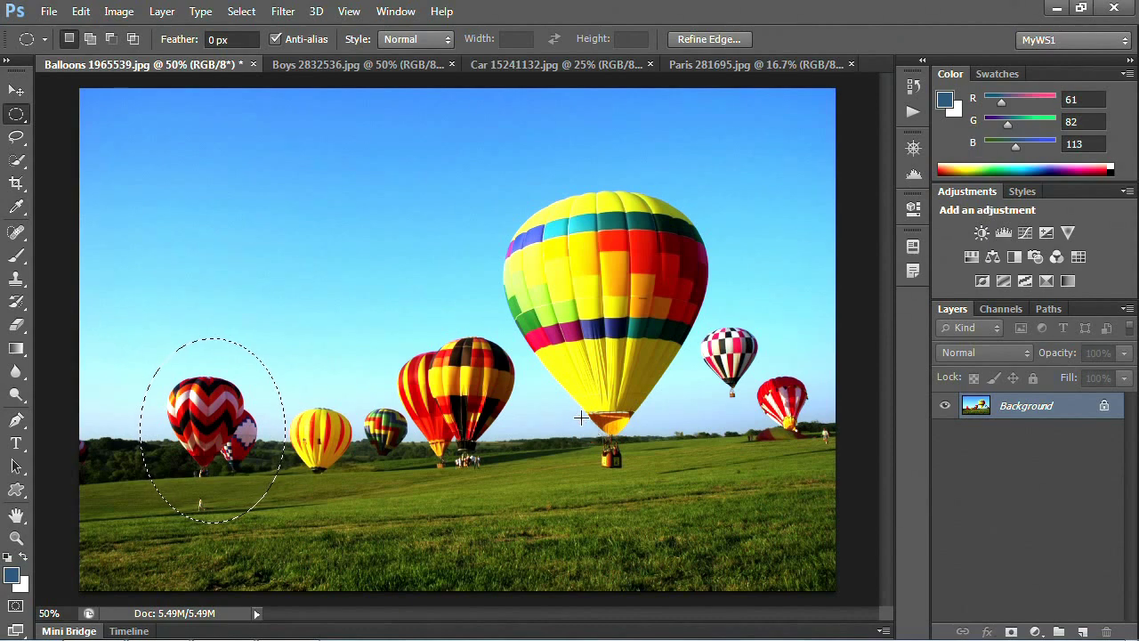
pyautogui.press('Right')
pyautogui.press('Left')
pyautogui.press('Left')
pyautogui.press('Left')
pyautogui.press('Left')
pyautogui.press('Left')
pyautogui.press('Left')
pyautogui.press('Left')
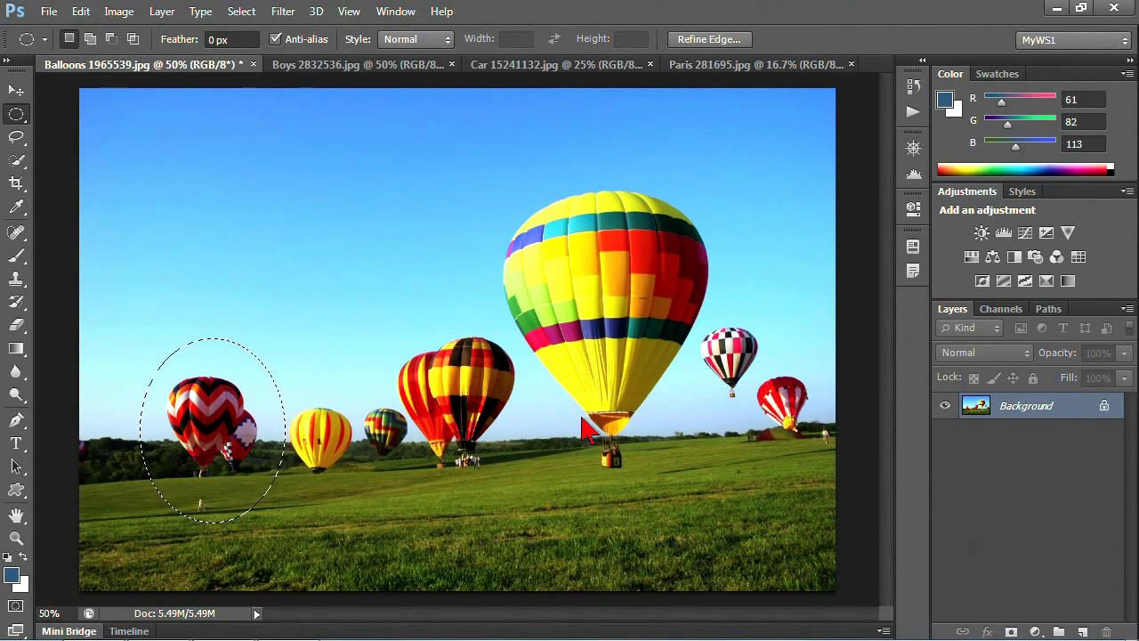
pyautogui.press('Left')
pyautogui.press('Left')
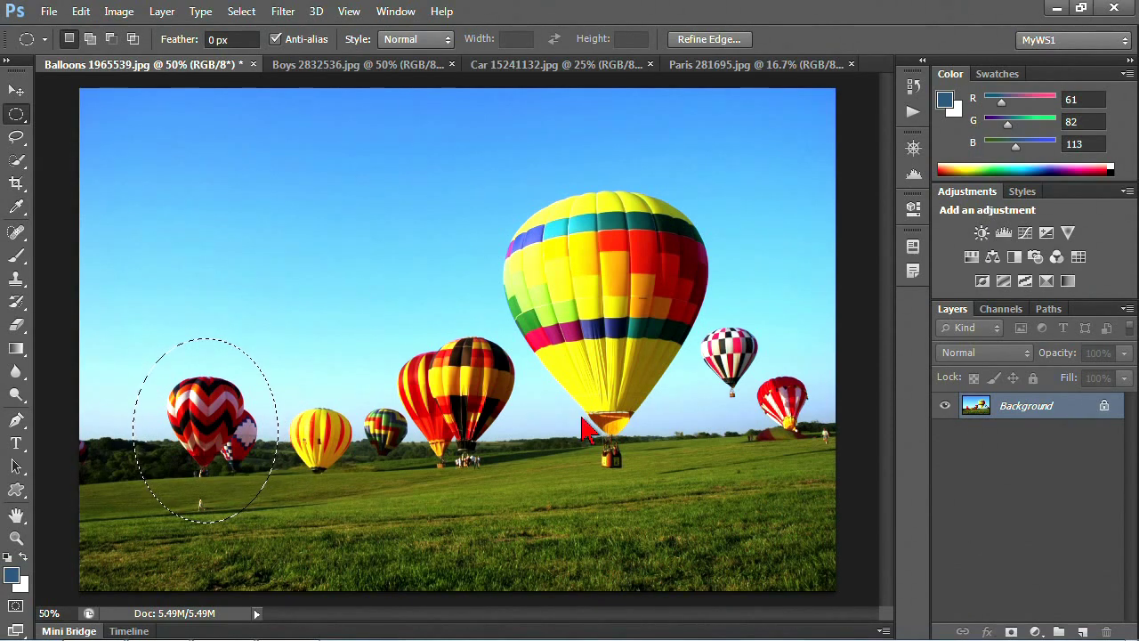
pyautogui.press('Down')
pyautogui.press('Down')
pyautogui.press('Down')
pyautogui.press('Down')
pyautogui.press('Down')
pyautogui.press('Down')
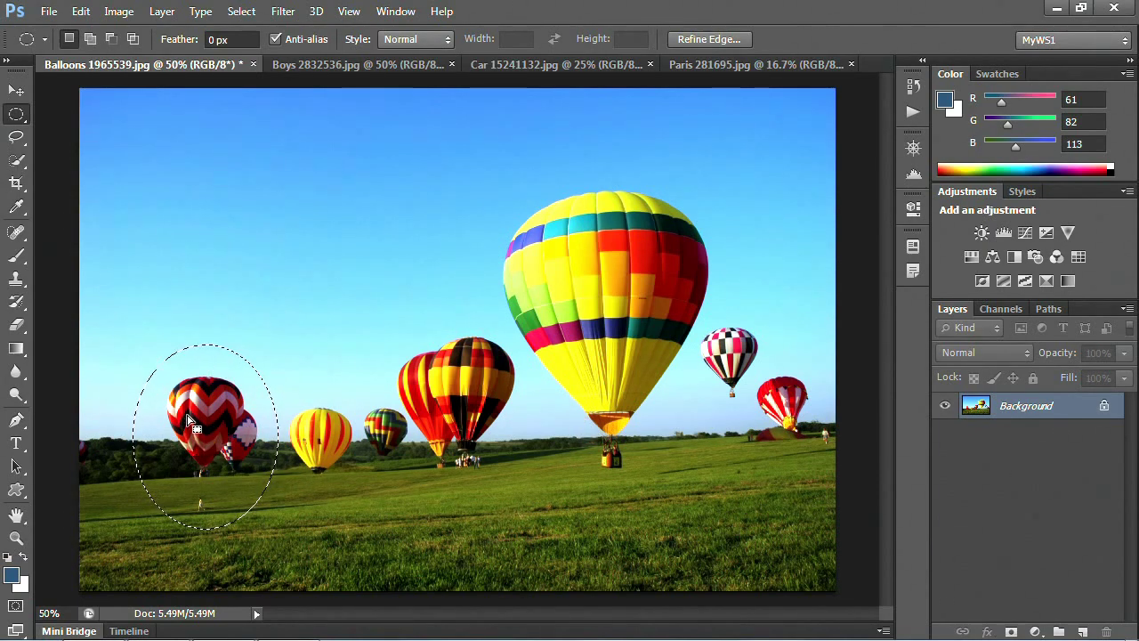
pyautogui.press('shift')
pyautogui.hotkey('shift', 'Up')
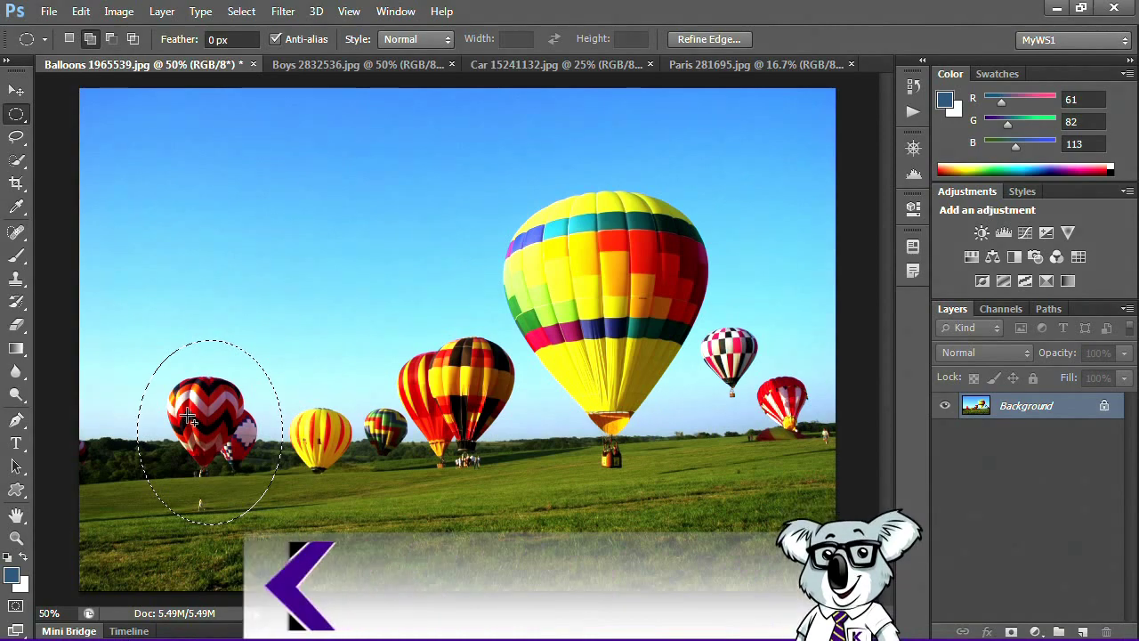
pyautogui.hotkey('shift', 'Down')
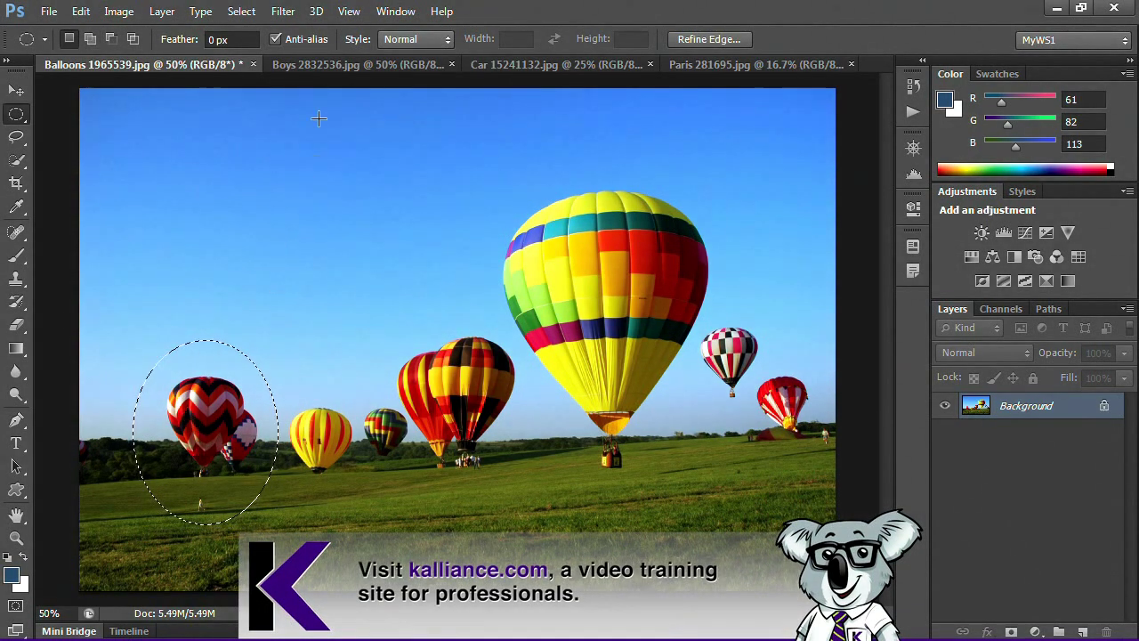
# - Resize, narrow and rotate the ellipse with Transform Selection, then cancel the transform
pyautogui.click(254, 13)
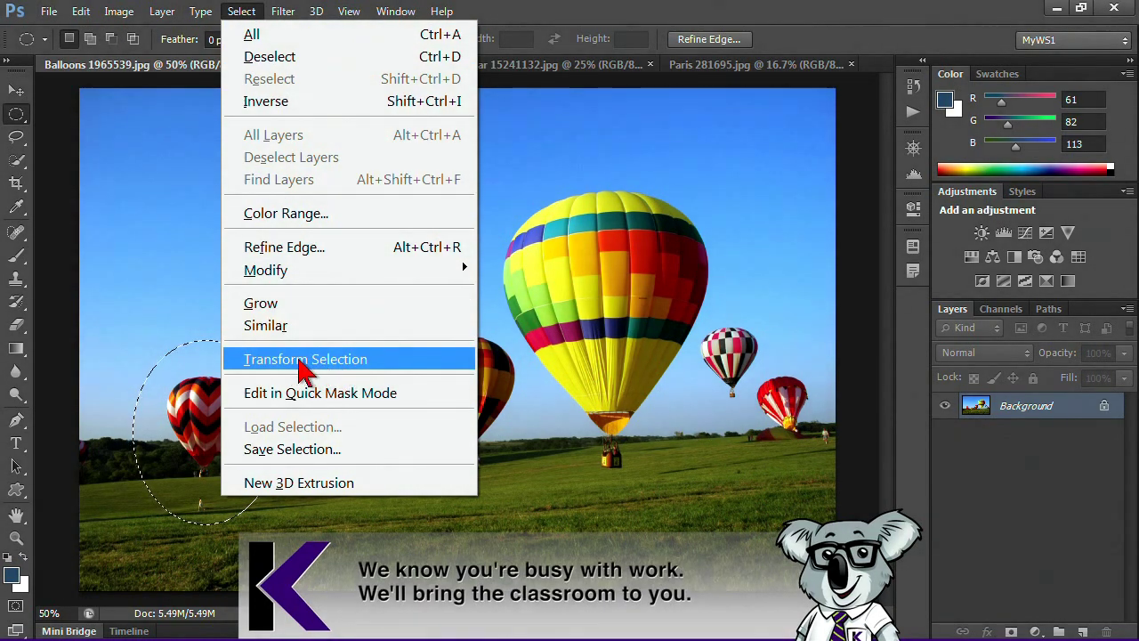
pyautogui.click(360, 373)
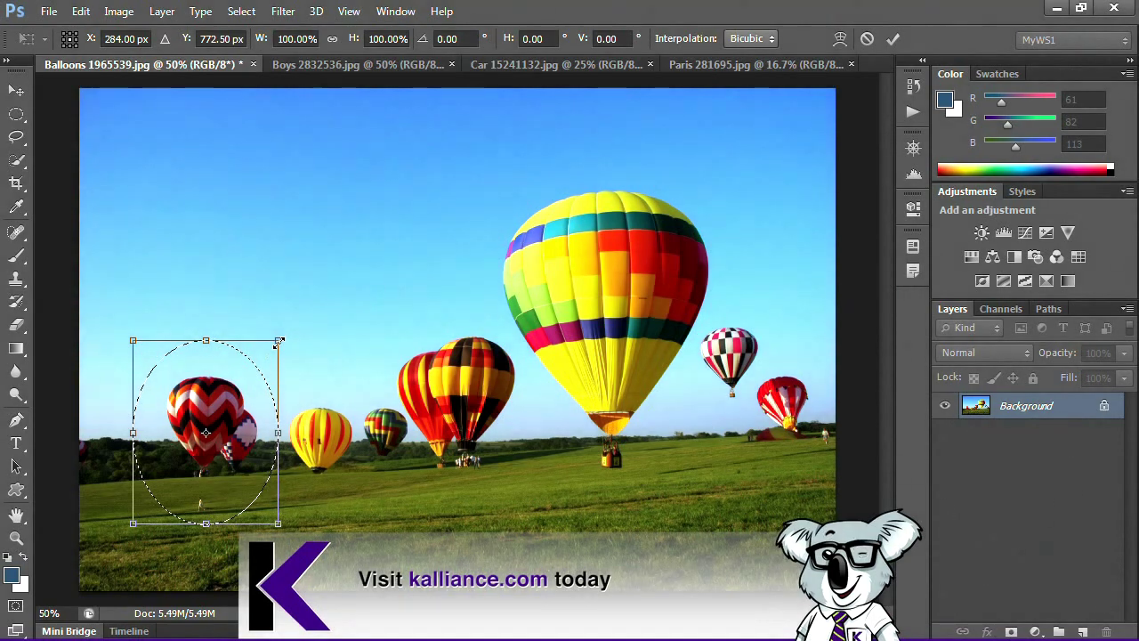
pyautogui.moveTo(280, 339)
pyautogui.mouseDown()
pyautogui.moveTo(343, 300)
pyautogui.moveTo(279, 342)
pyautogui.mouseUp()
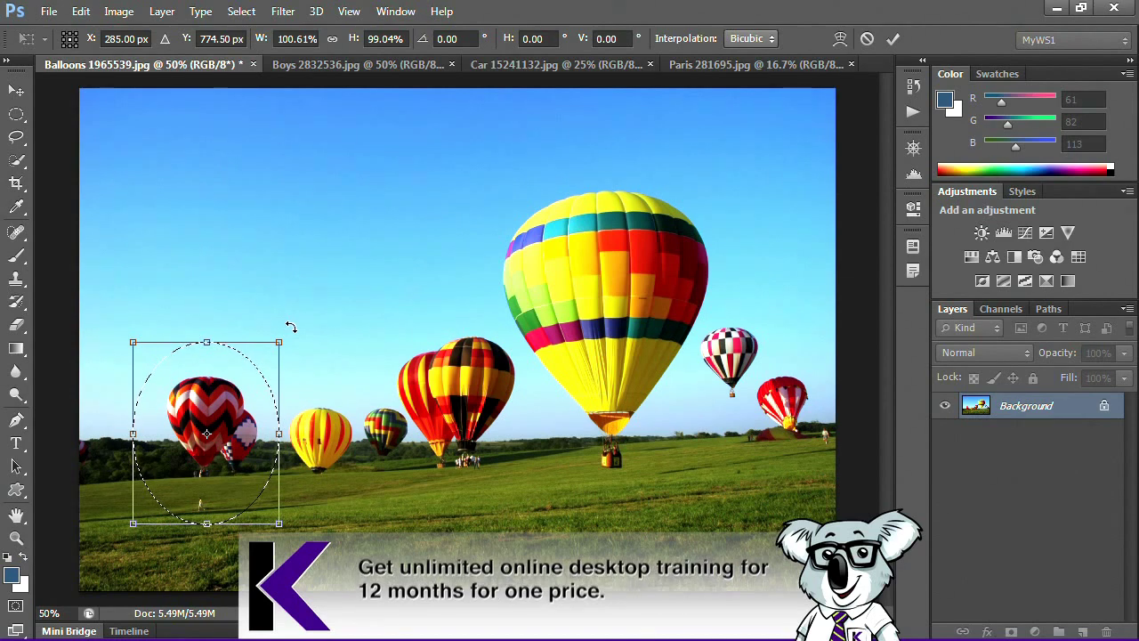
pyautogui.moveTo(291, 327); pyautogui.dragTo(313, 388)
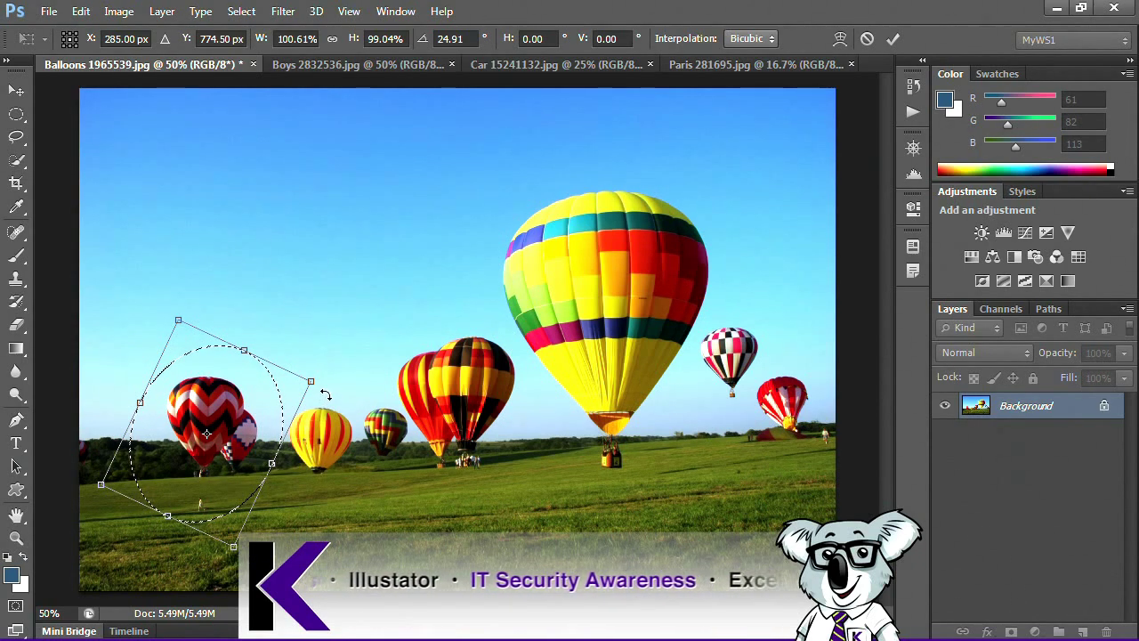
pyautogui.moveTo(331, 381); pyautogui.dragTo(226, 303)
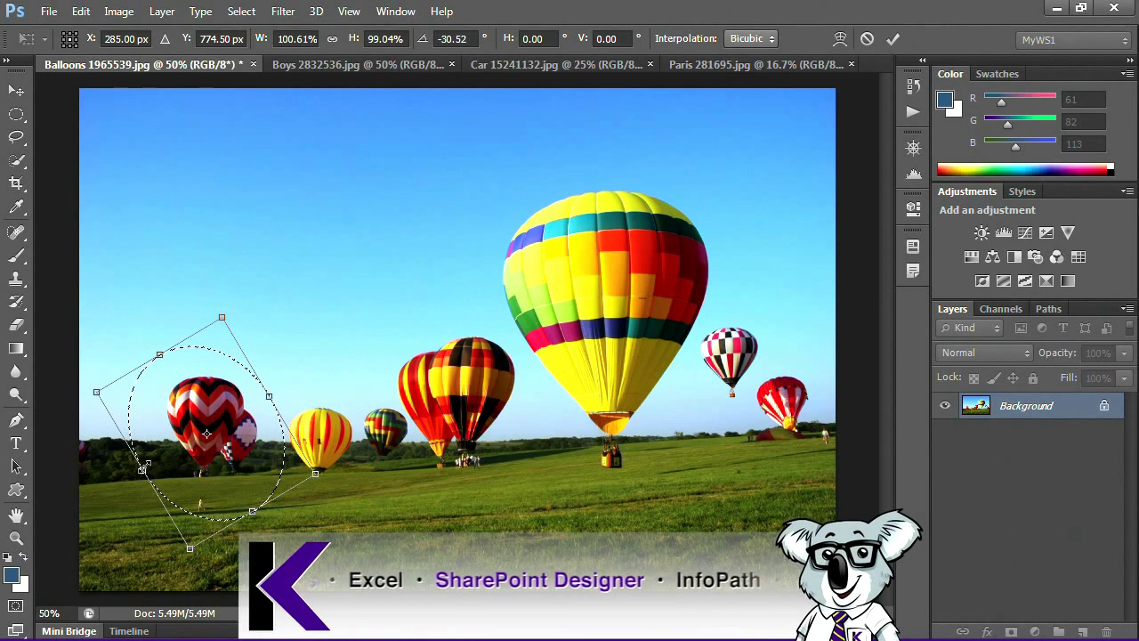
pyautogui.moveTo(143, 467); pyautogui.dragTo(154, 463)
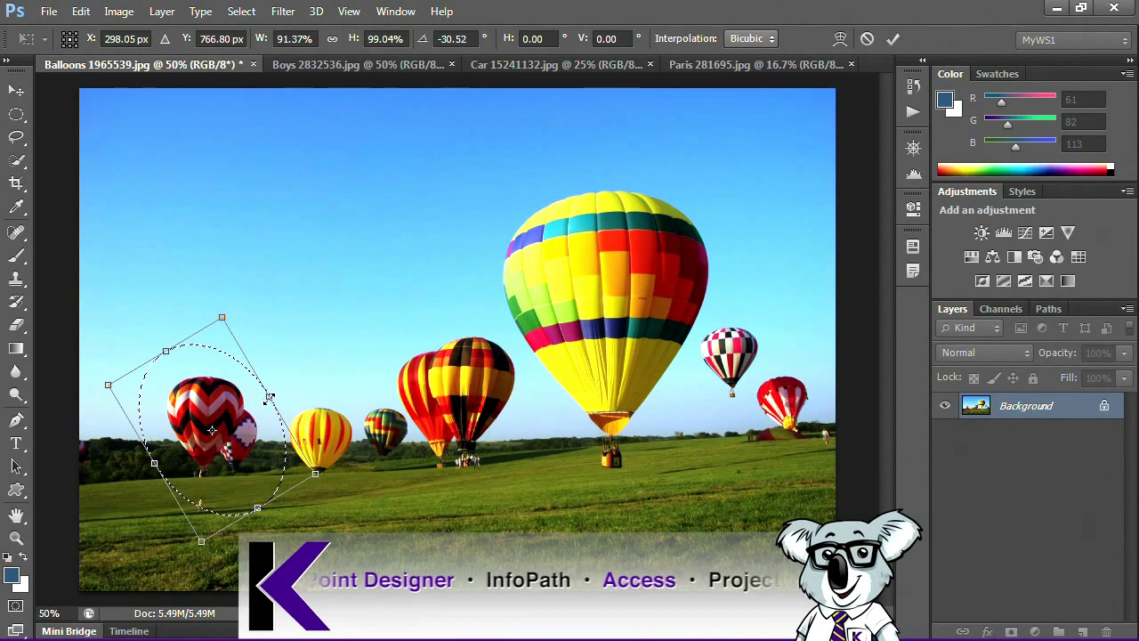
pyautogui.moveTo(270, 397); pyautogui.dragTo(265, 398)
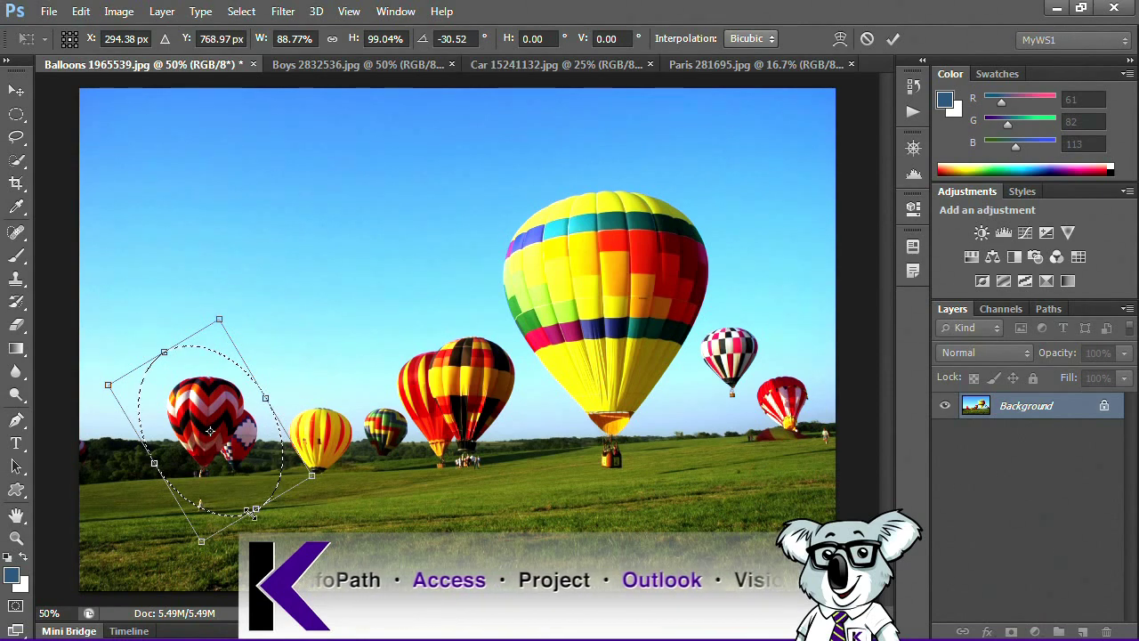
pyautogui.moveTo(334, 497); pyautogui.dragTo(322, 518)
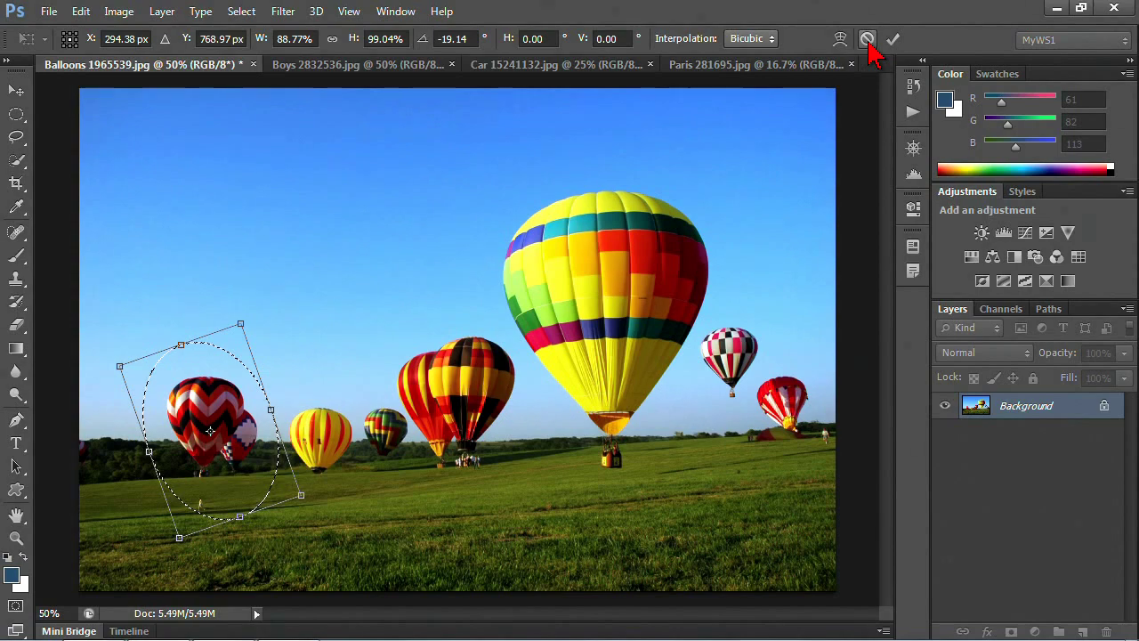
pyautogui.click(868, 40)
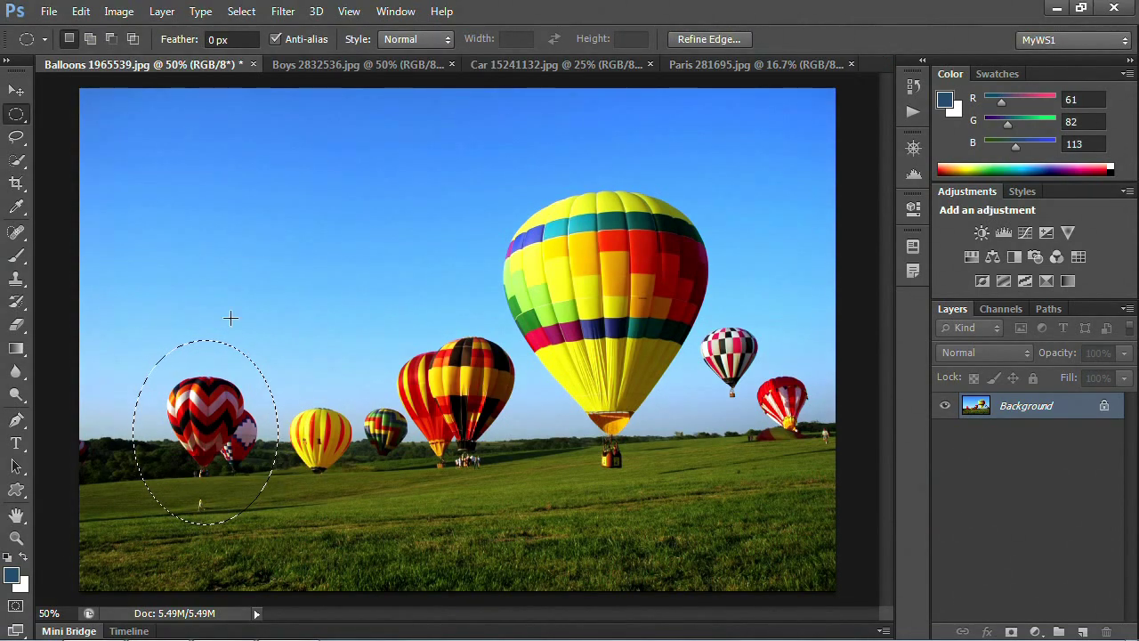
# - Start Transform Selection again and put it in Warp mode
pyautogui.click(246, 13)
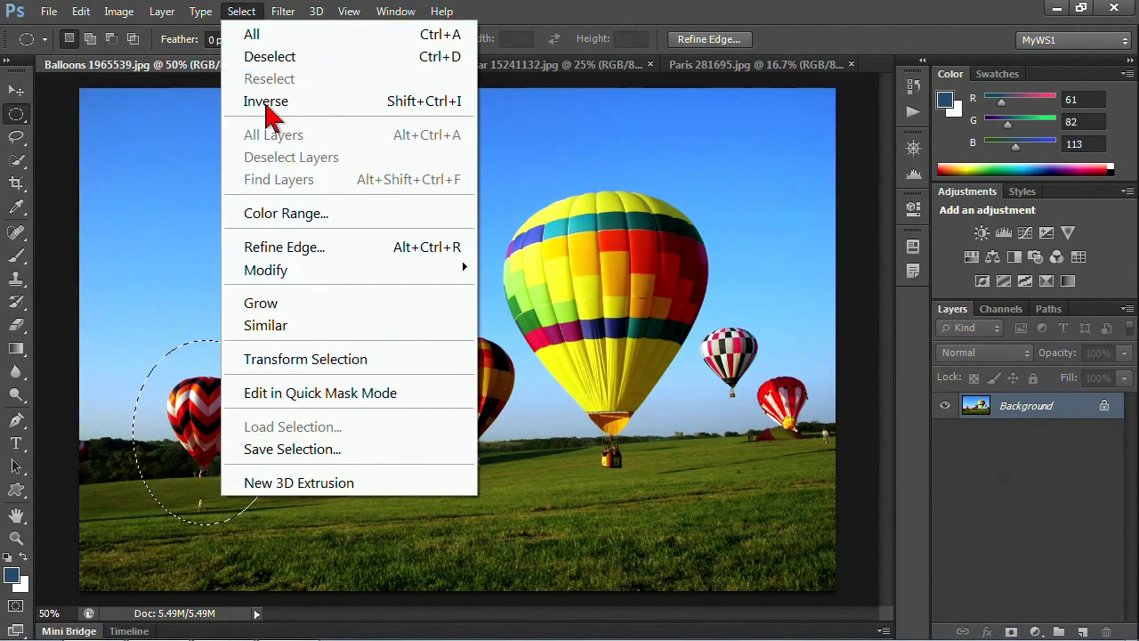
pyautogui.click(306, 361)
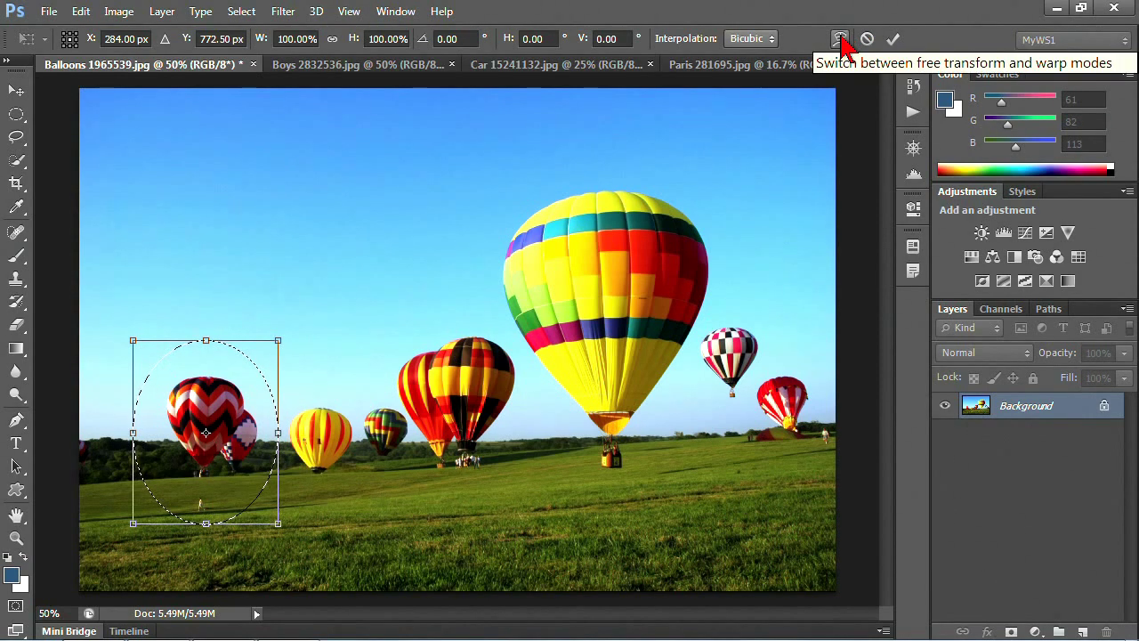
pyautogui.click(840, 39)
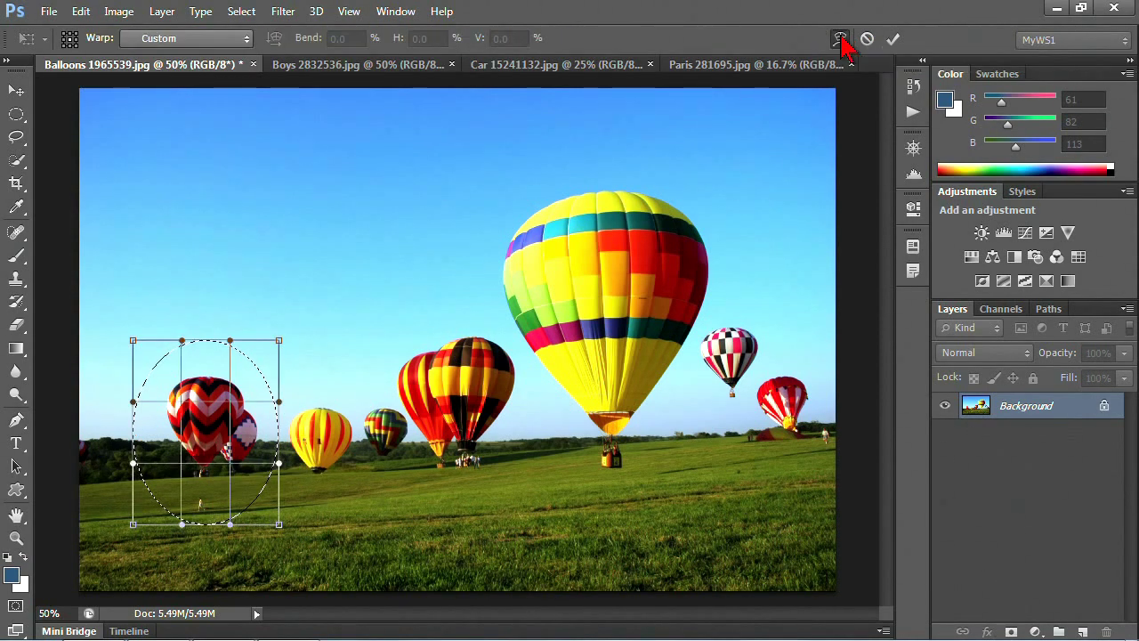
pyautogui.click(840, 39)
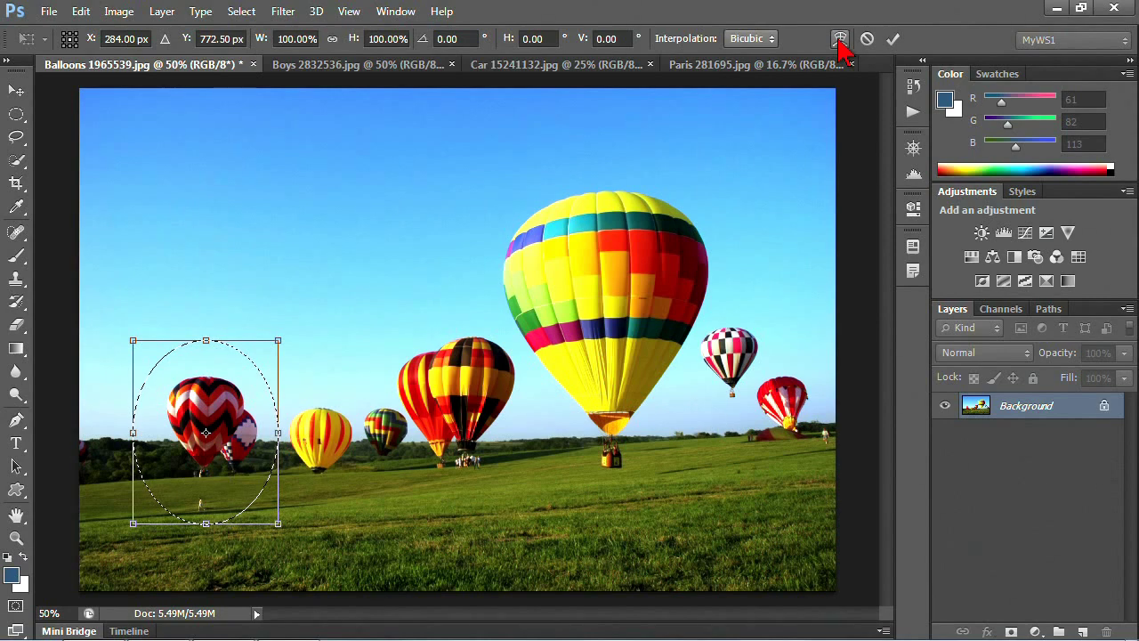
pyautogui.click(840, 39)
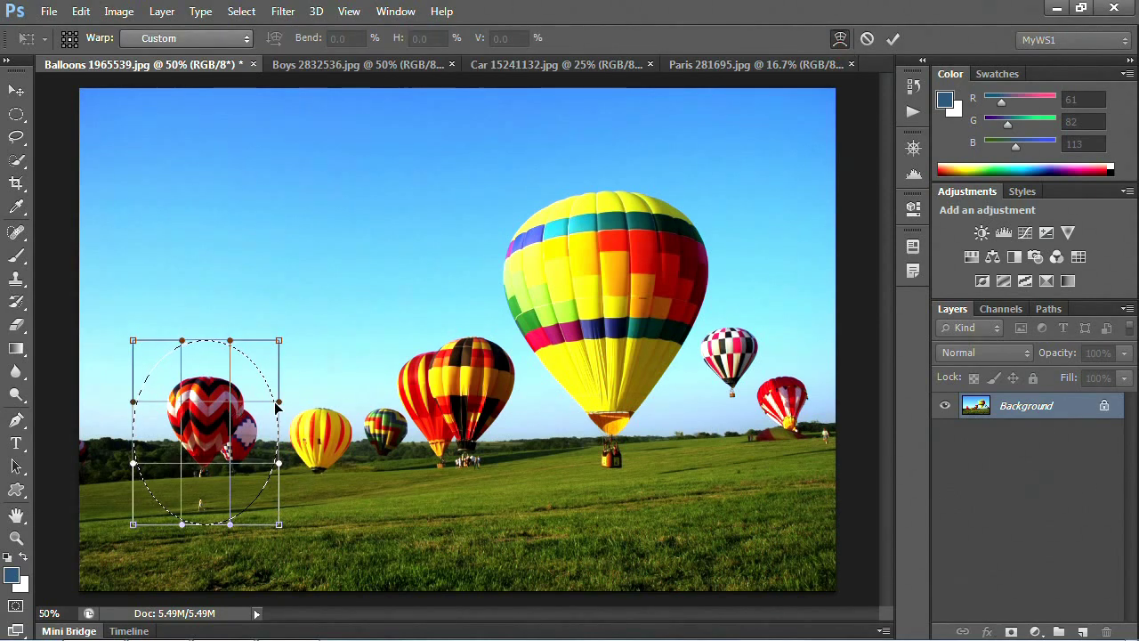
# - Drag the warp corners into a slanted, irregular oval and commit the warp
pyautogui.moveTo(280, 342); pyautogui.dragTo(267, 376)
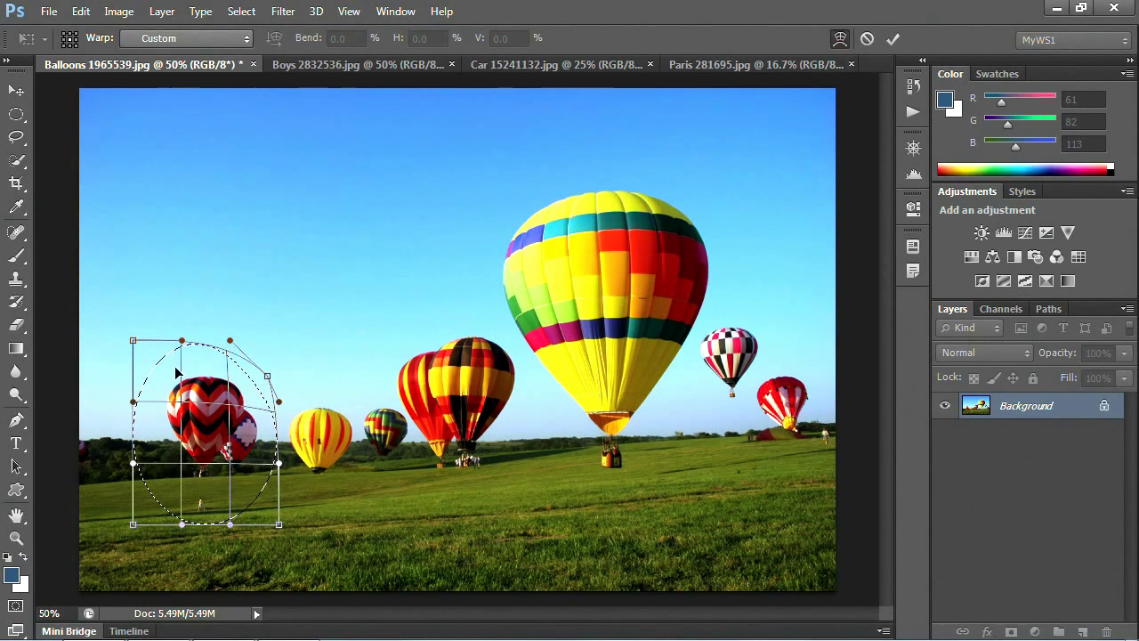
pyautogui.moveTo(133, 342); pyautogui.dragTo(153, 374)
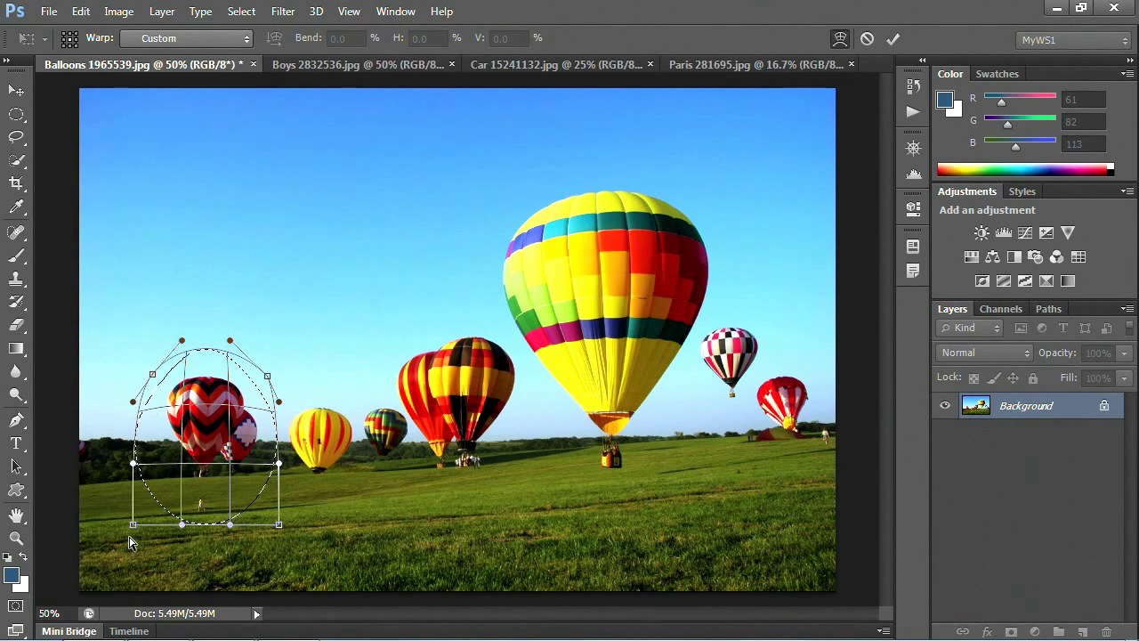
pyautogui.moveTo(134, 526); pyautogui.dragTo(154, 501)
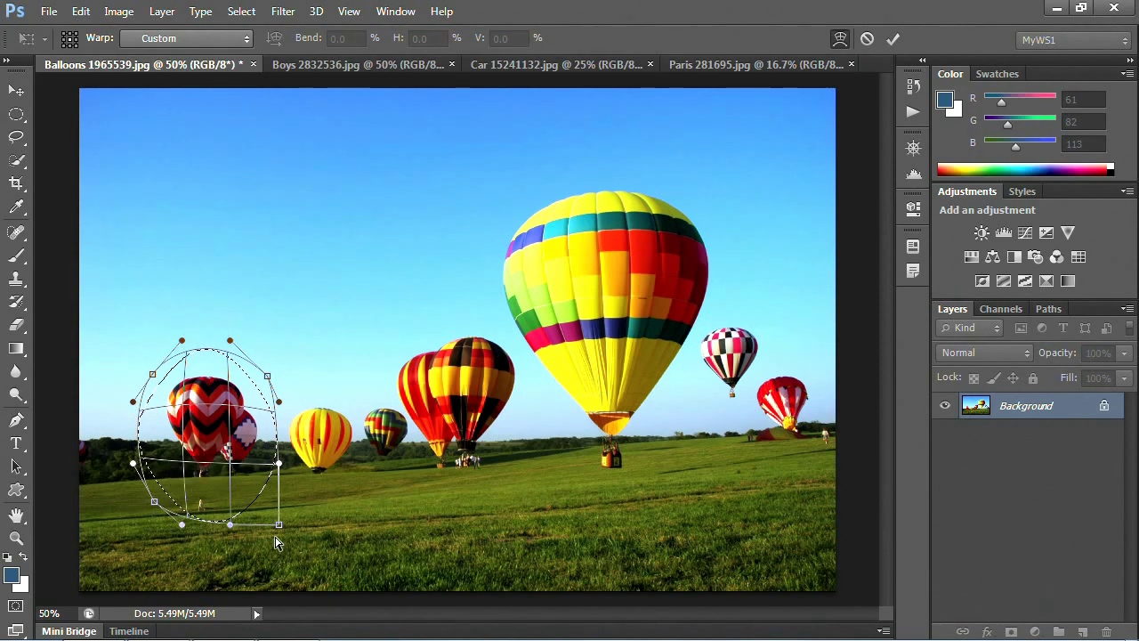
pyautogui.moveTo(278, 525); pyautogui.dragTo(272, 488)
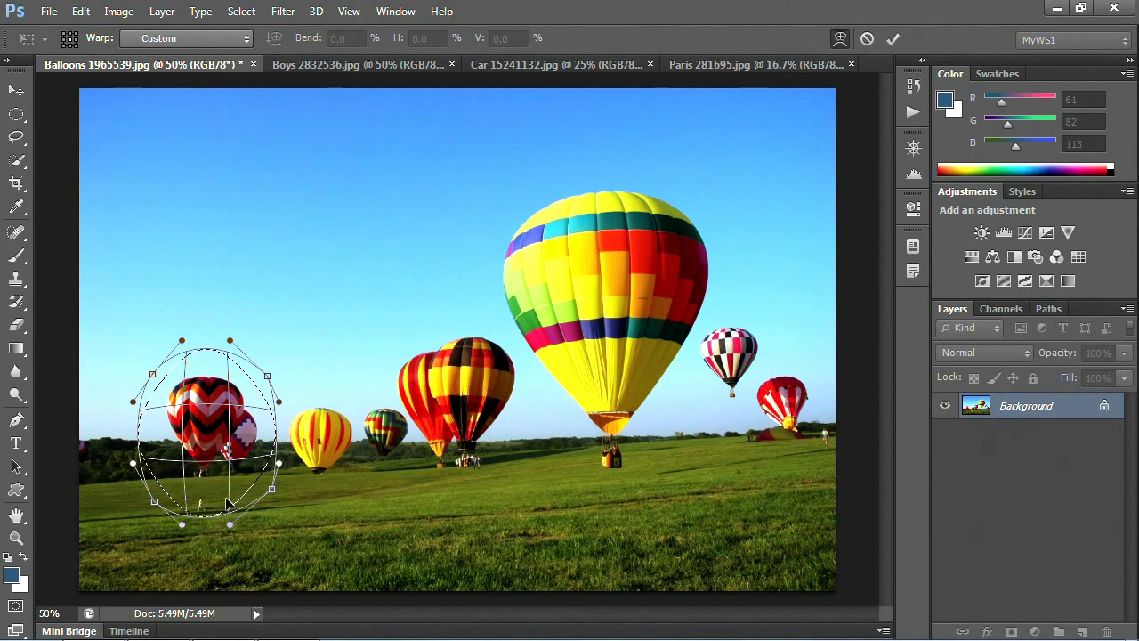
pyautogui.moveTo(230, 466); pyautogui.dragTo(207, 465)
pyautogui.moveTo(155, 380); pyautogui.dragTo(132, 356)
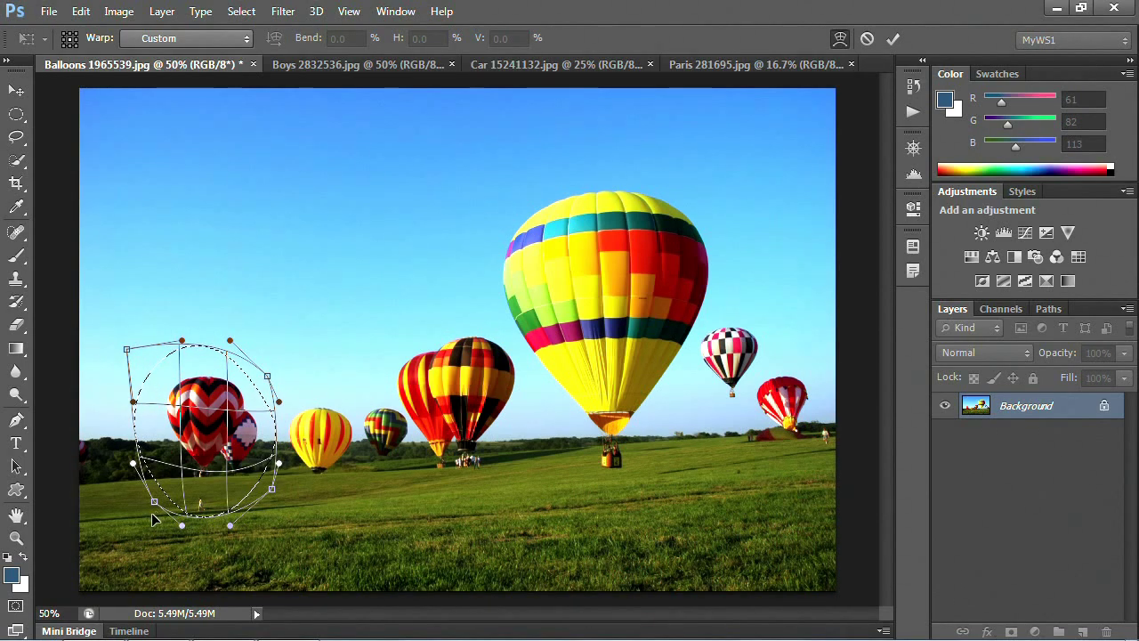
pyautogui.moveTo(154, 502)
pyautogui.mouseDown()
pyautogui.moveTo(173, 487)
pyautogui.moveTo(168, 499)
pyautogui.mouseUp()
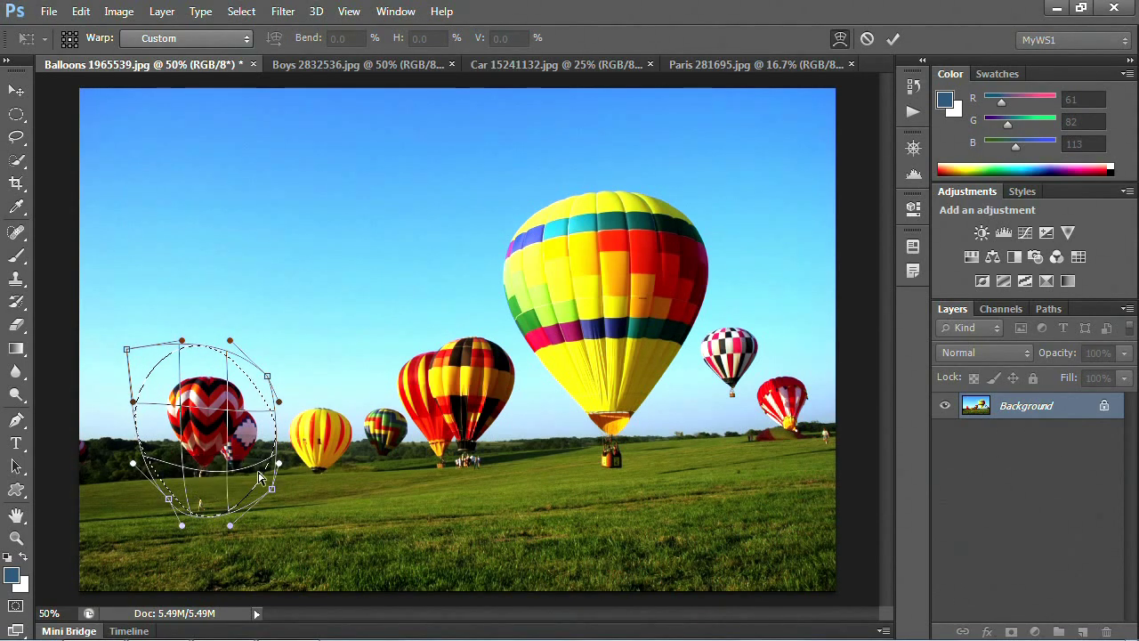
pyautogui.click(891, 43)
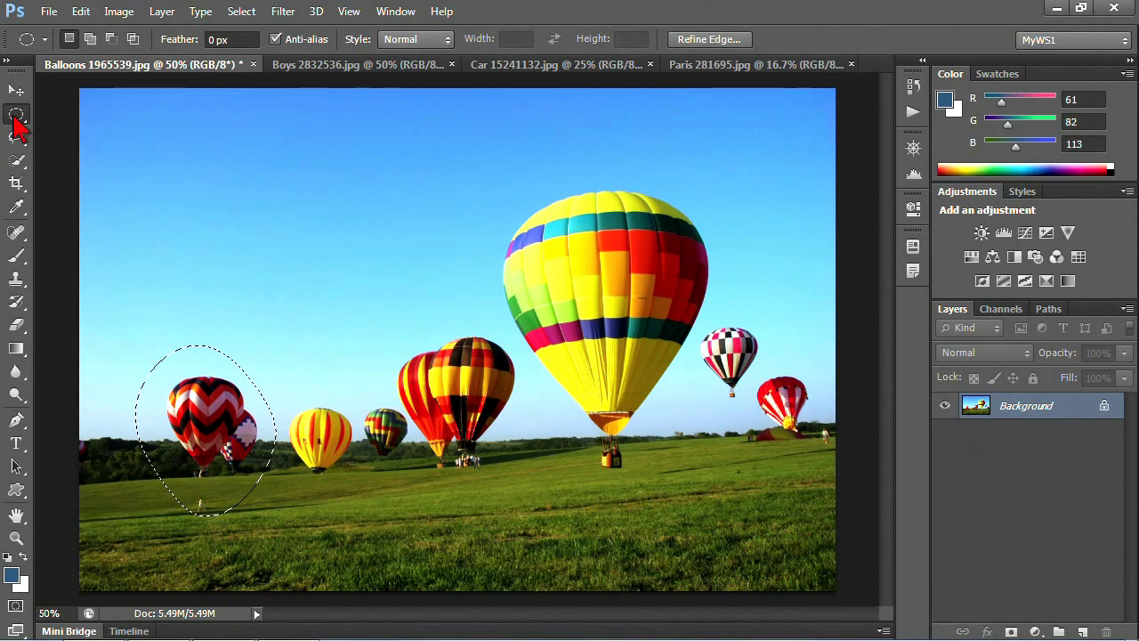
# - Make a Single Row Marquee selection across the upper sky
pyautogui.click(14, 121)
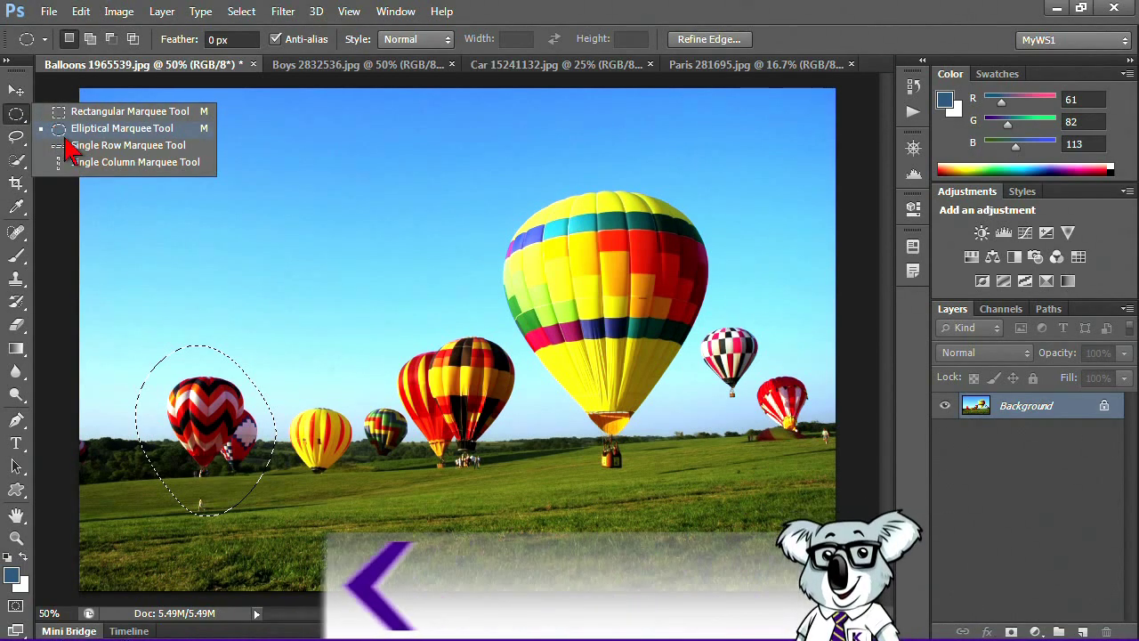
pyautogui.click(125, 145)
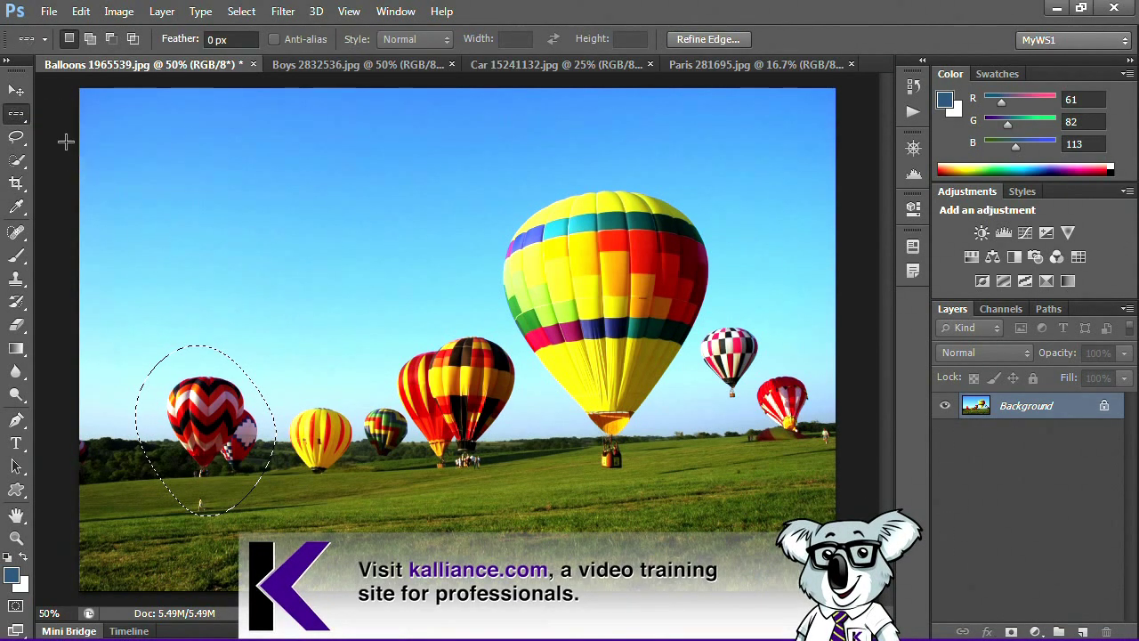
pyautogui.moveTo(87, 147); pyautogui.dragTo(374, 157)
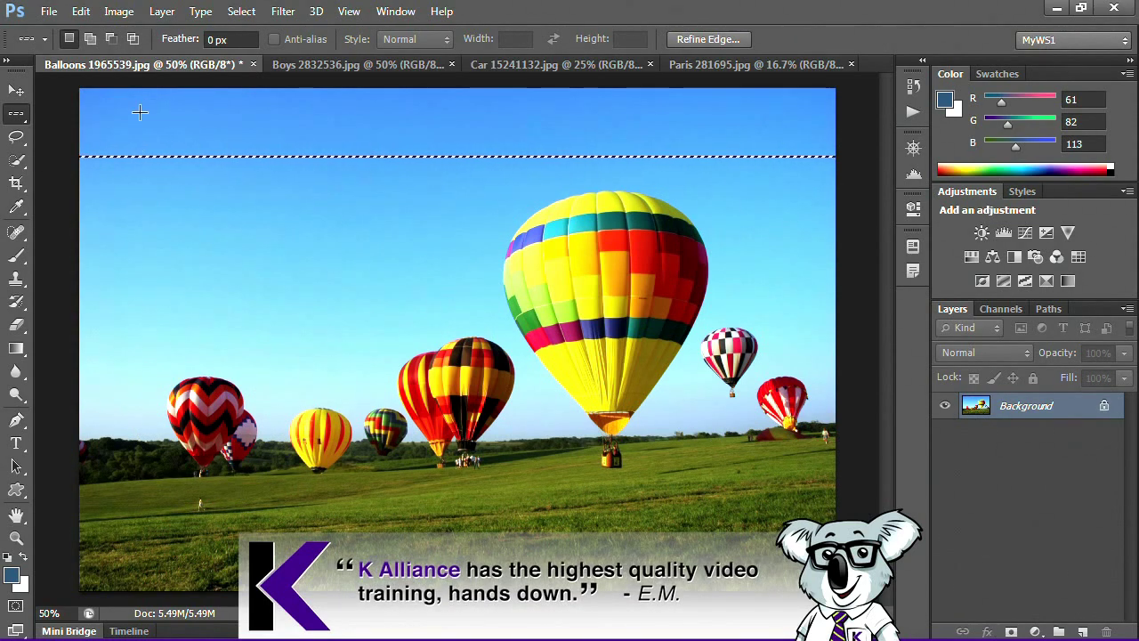
# - Replace it with a Single Column Marquee selection through the left chevron balloon
pyautogui.rightClick(17, 116)
pyautogui.click(62, 164)
pyautogui.click(193, 89)
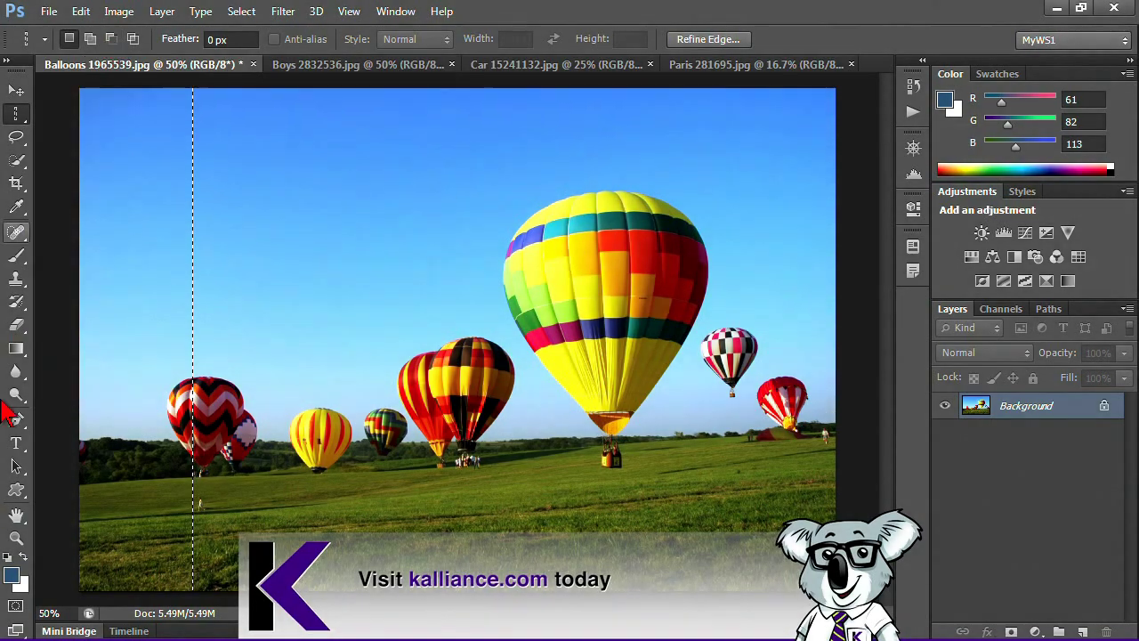
# - With white as foreground, fill the column selection with White via Edit > Fill
pyautogui.click(24, 557)
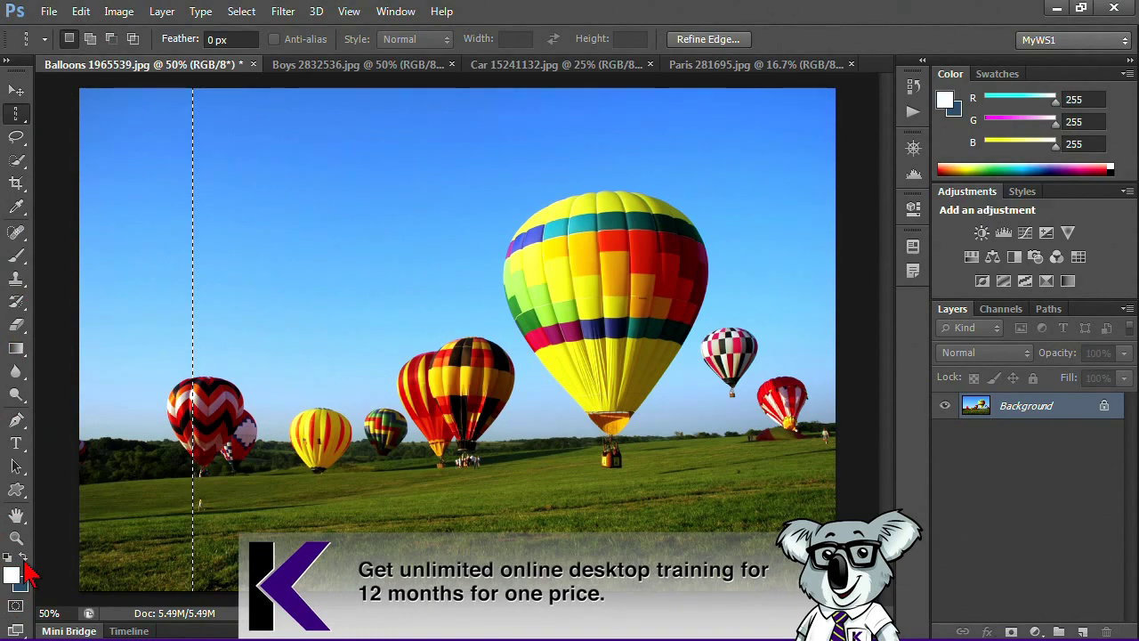
pyautogui.click(81, 11)
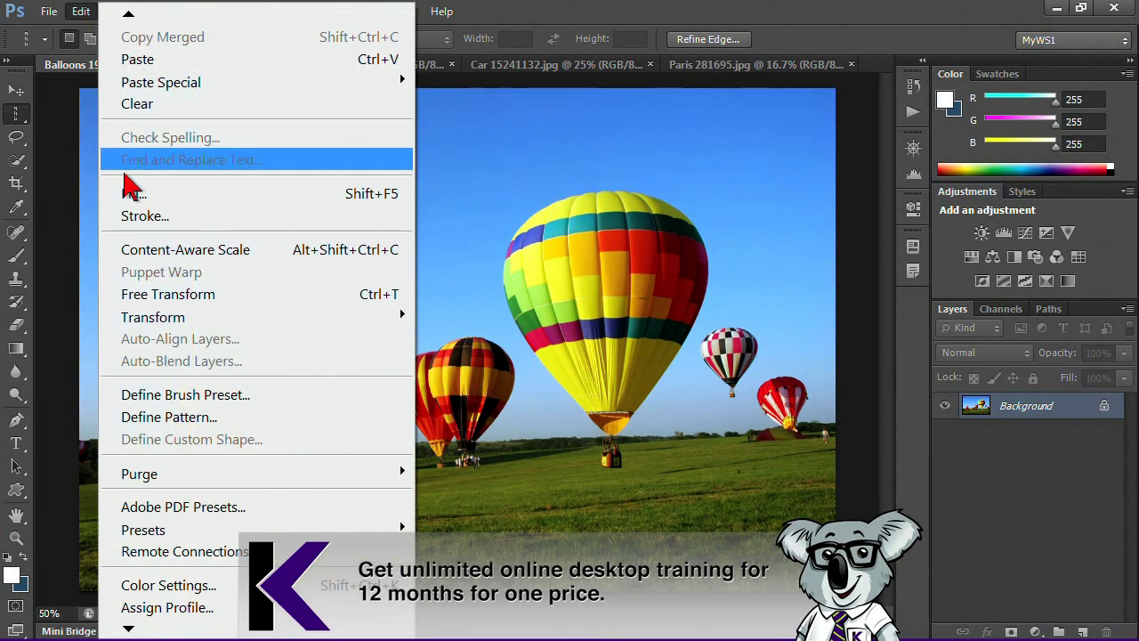
pyautogui.click(132, 190)
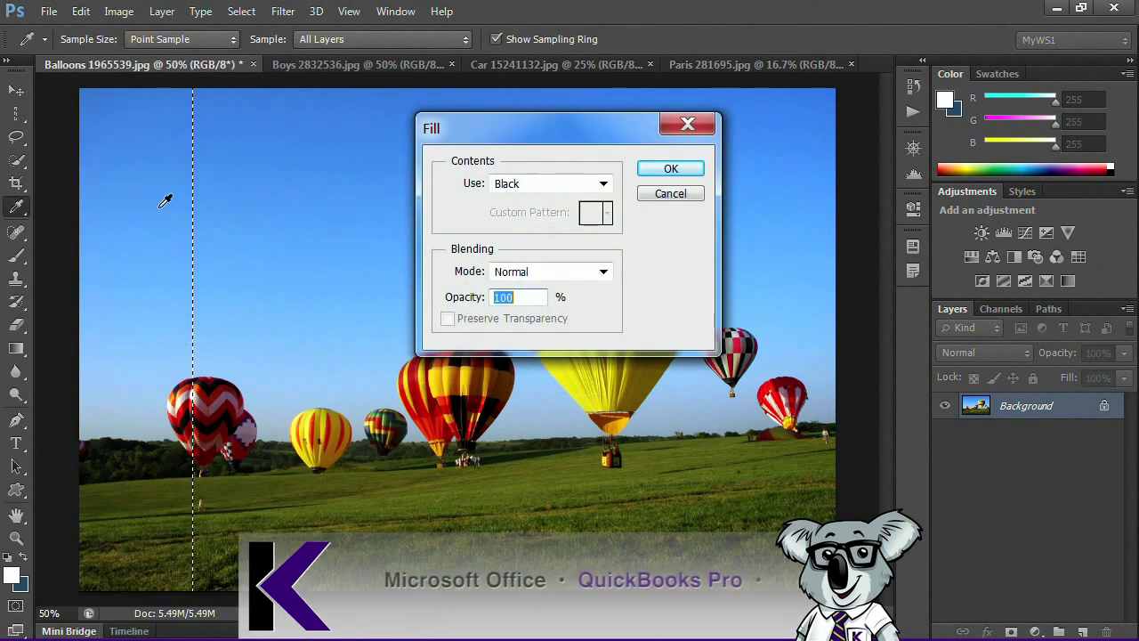
pyautogui.click(603, 186)
pyautogui.click(539, 381)
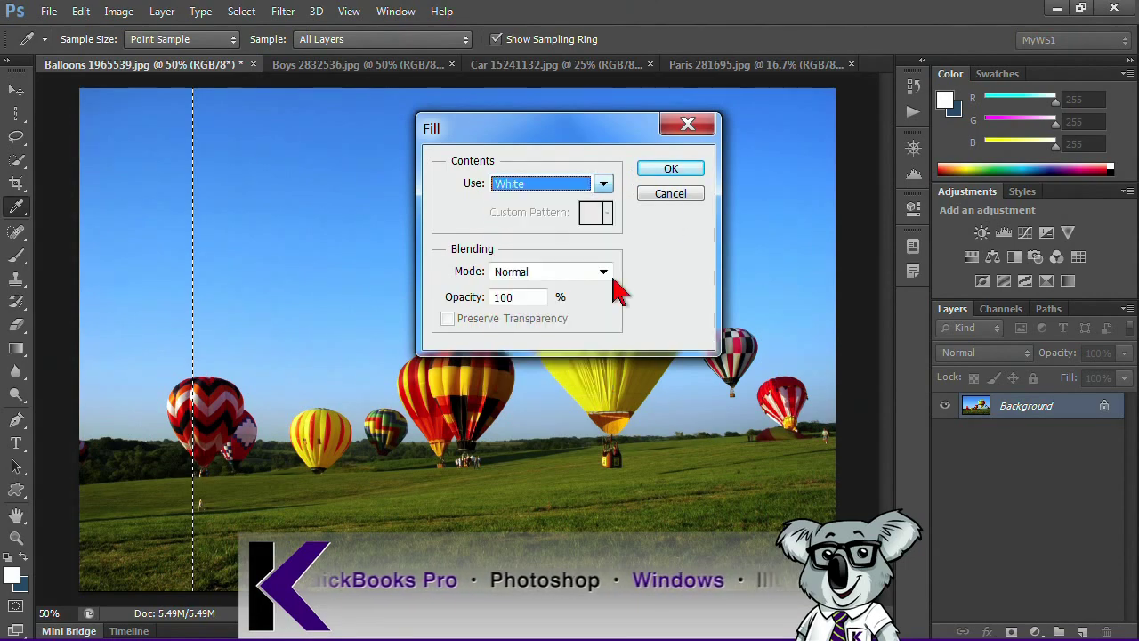
pyautogui.click(676, 170)
# - Undo twice, place a new column right of the white line, then deselect
pyautogui.hotkey('ctrl', 'z')
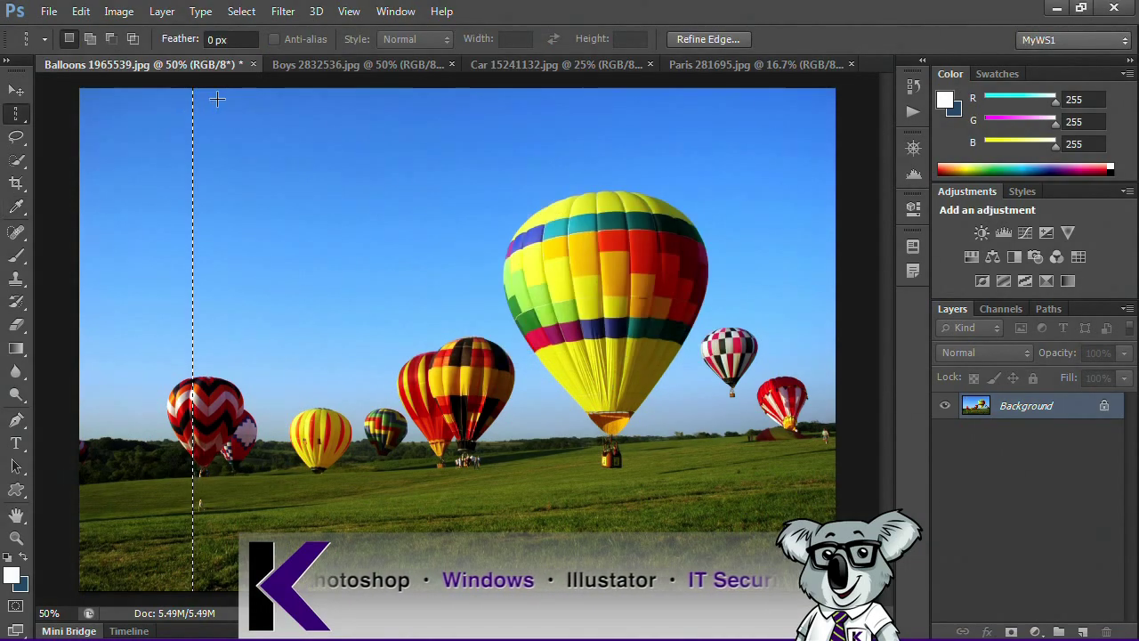
pyautogui.hotkey('ctrl', 'z')
pyautogui.click(235, 170)
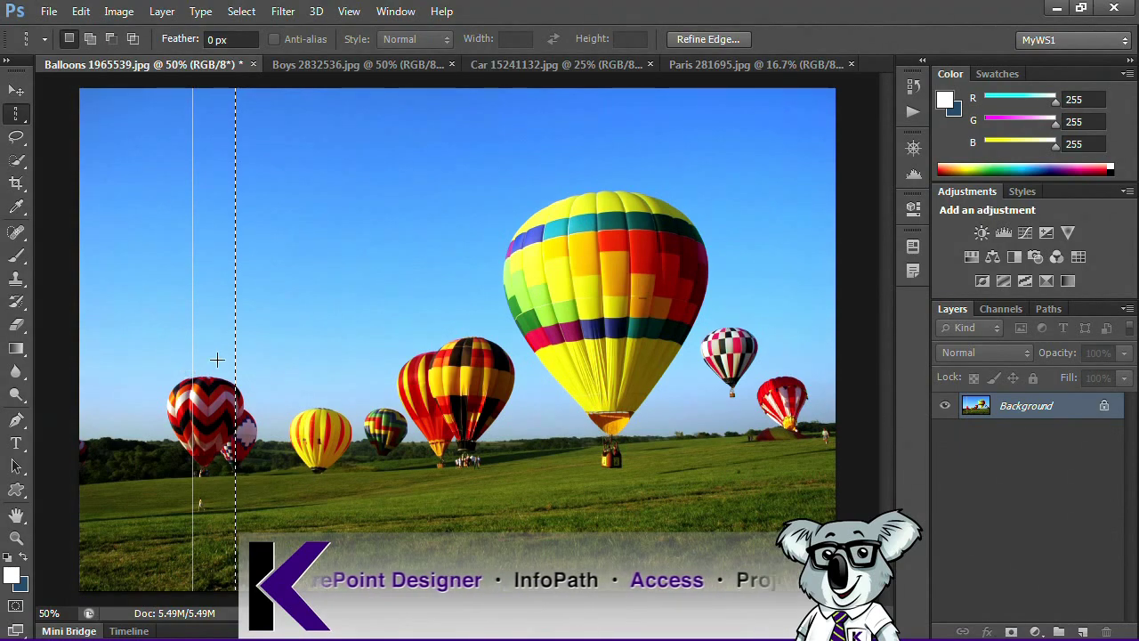
pyautogui.click(241, 12)
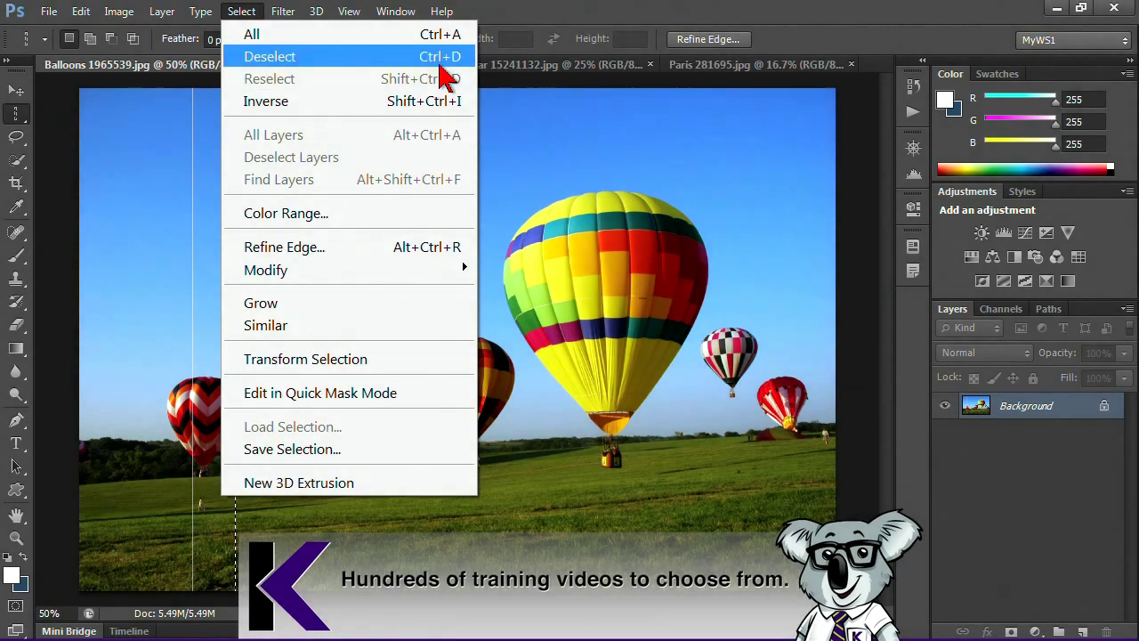
pyautogui.click(285, 56)
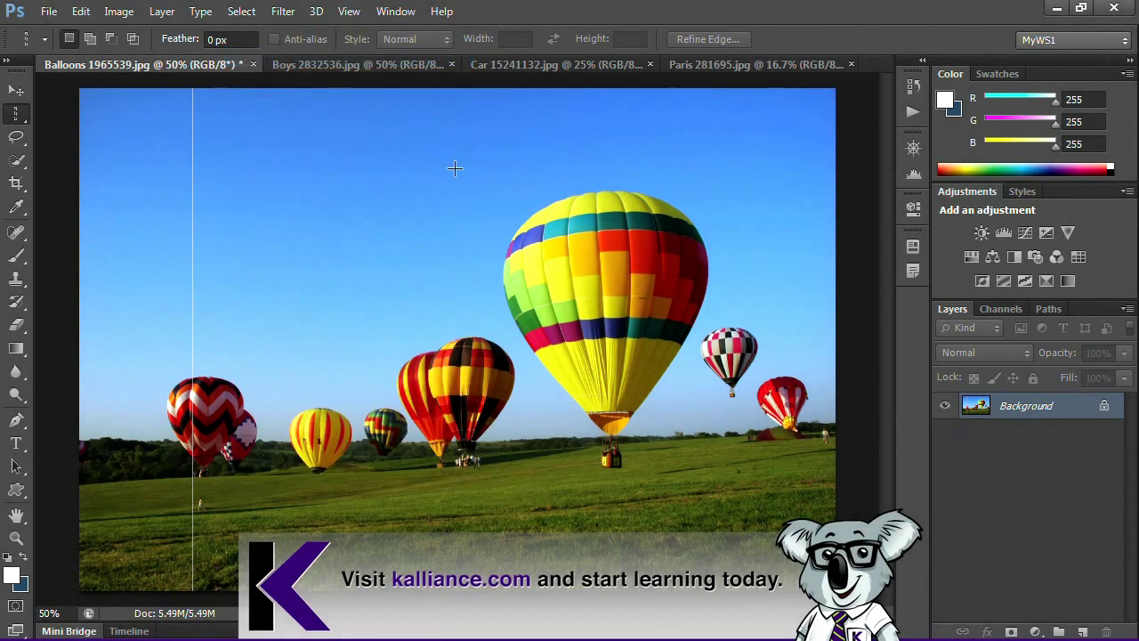
pyautogui.click(908, 92)
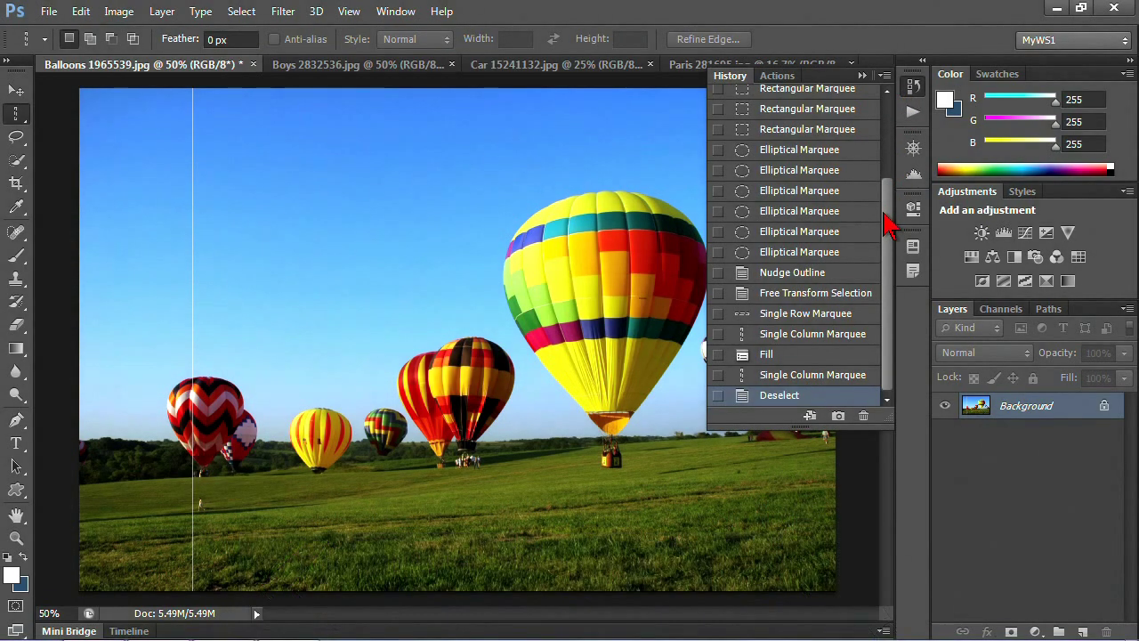
# - Step back through History to the second Elliptical Marquee state, then hide the panel
pyautogui.click(792, 376)
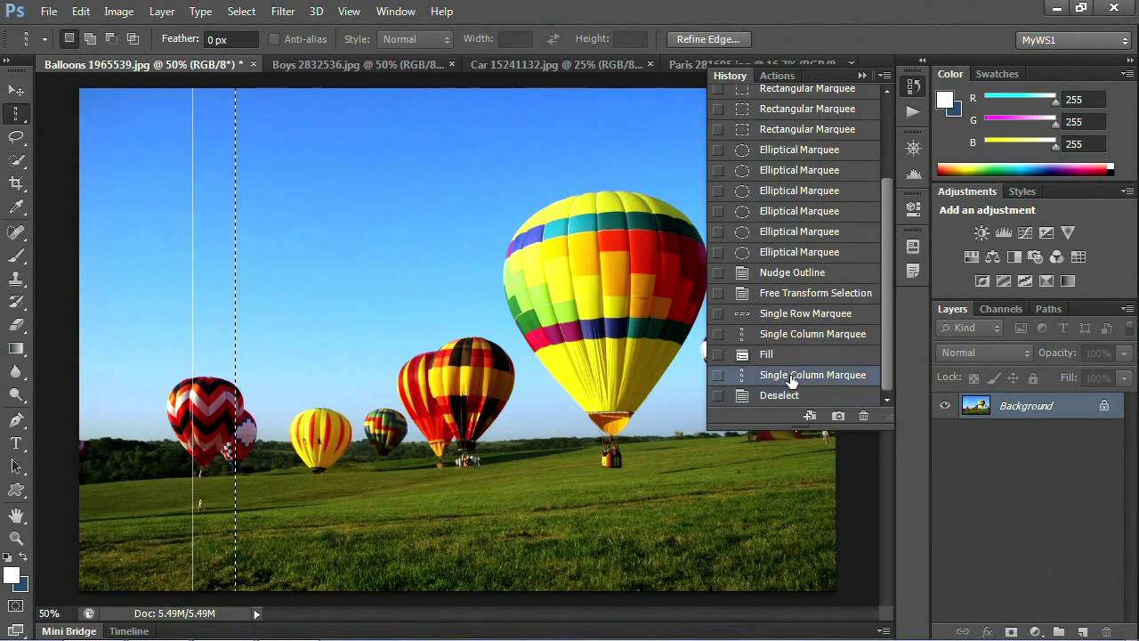
pyautogui.click(776, 354)
pyautogui.click(780, 335)
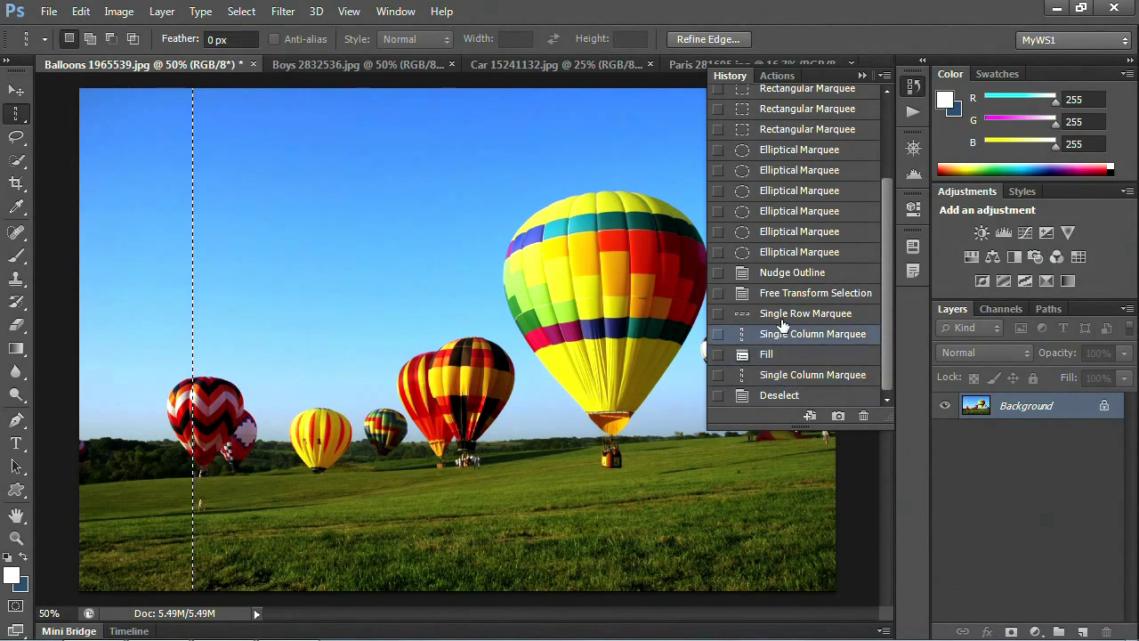
pyautogui.click(783, 313)
pyautogui.click(786, 293)
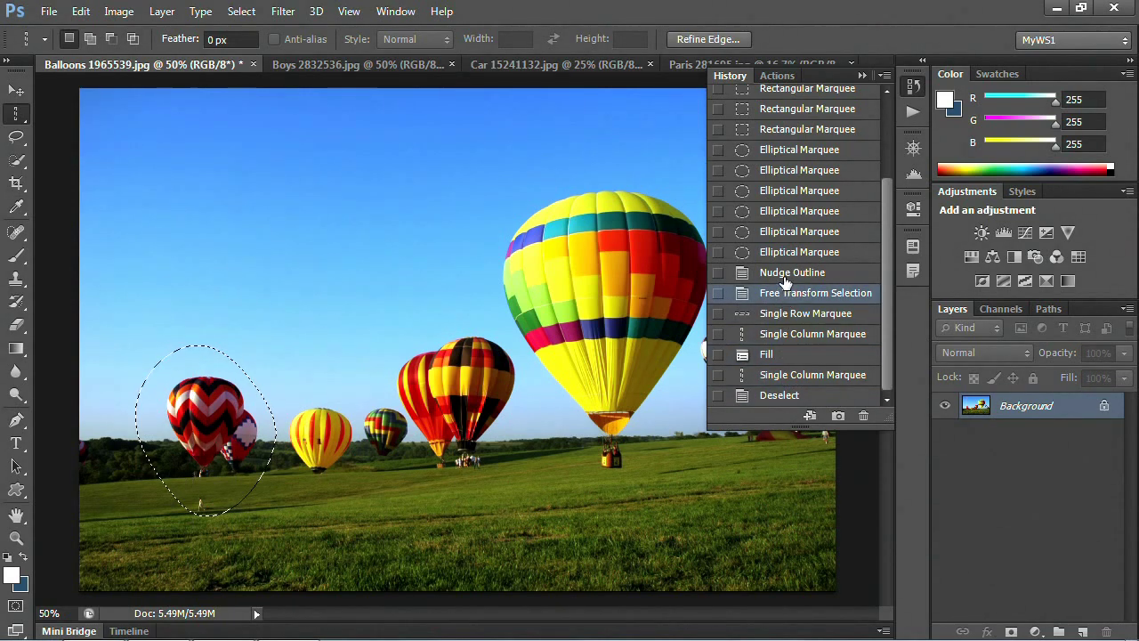
pyautogui.click(785, 273)
pyautogui.click(785, 253)
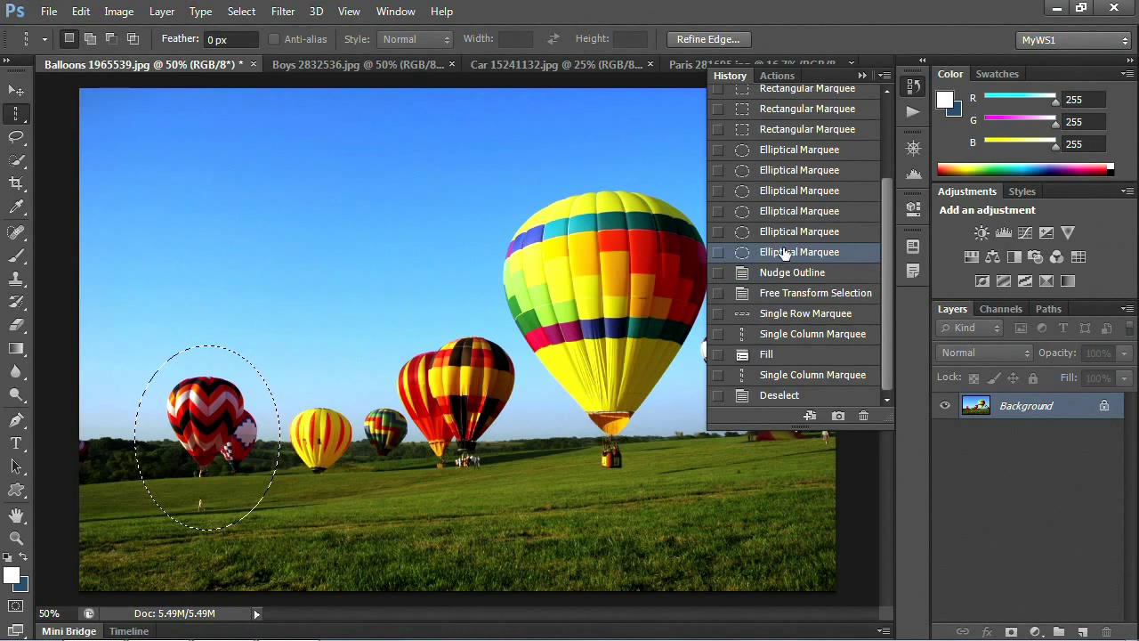
pyautogui.click(783, 238)
pyautogui.click(785, 213)
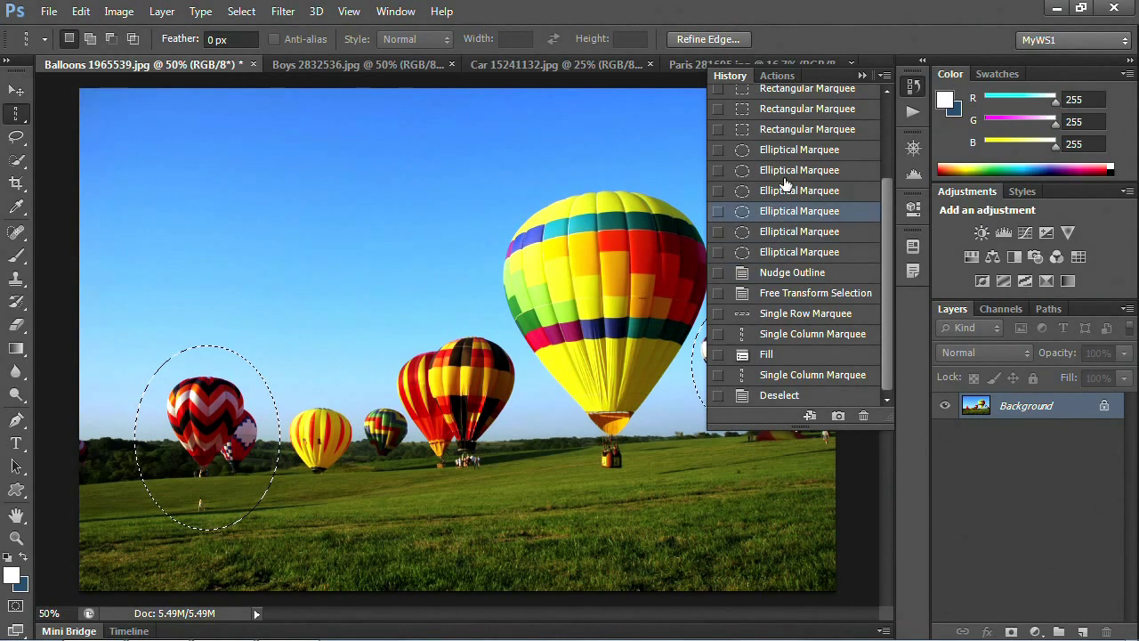
pyautogui.click(797, 170)
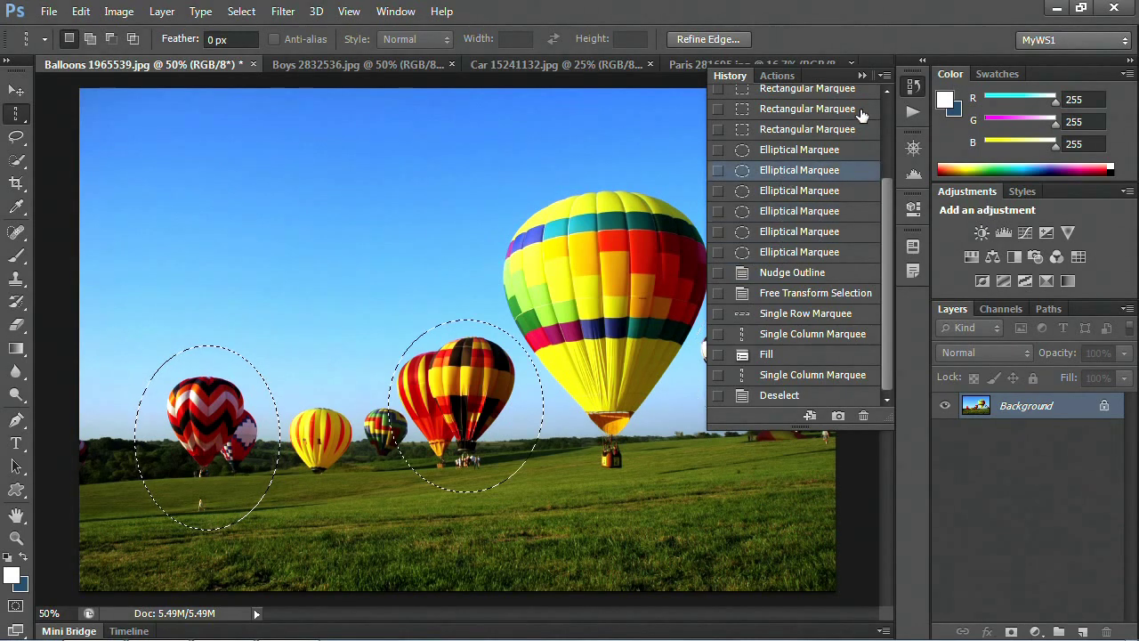
pyautogui.click(913, 89)
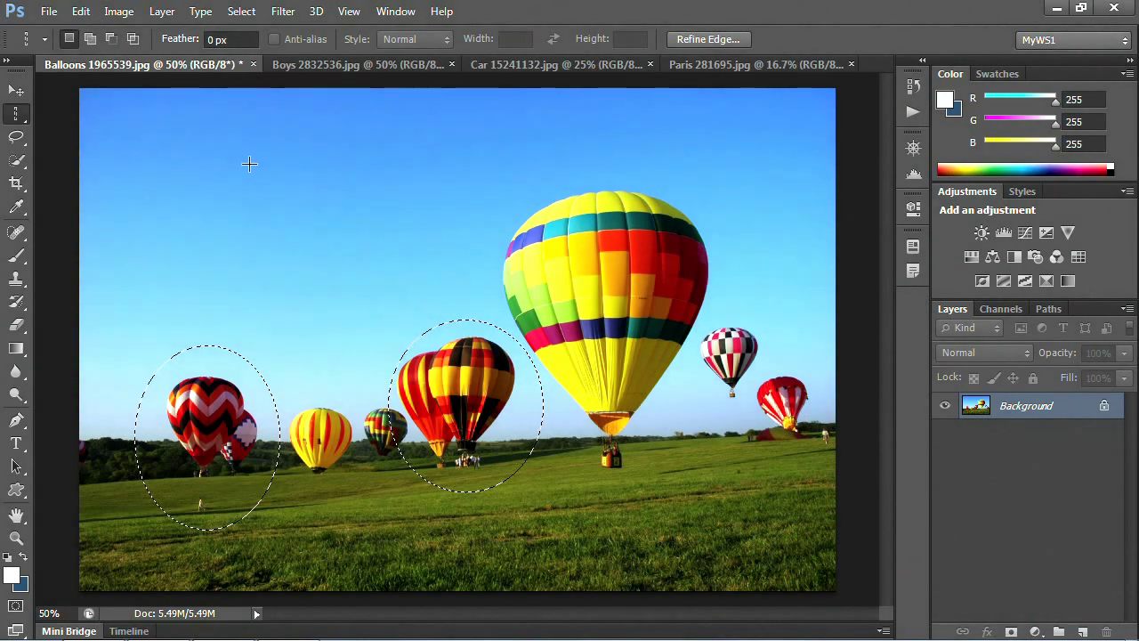
# - Deselect, switch to the Elliptical Marquee and draw an oval around the striped middle balloons
pyautogui.hotkey('ctrl', 'd')
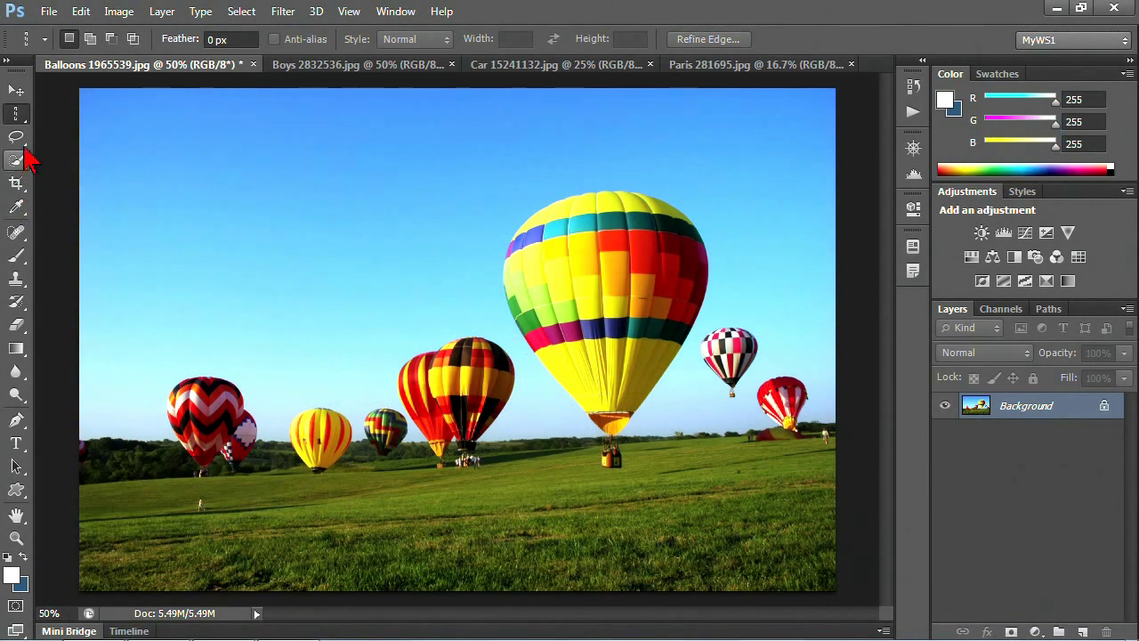
pyautogui.rightClick(24, 122)
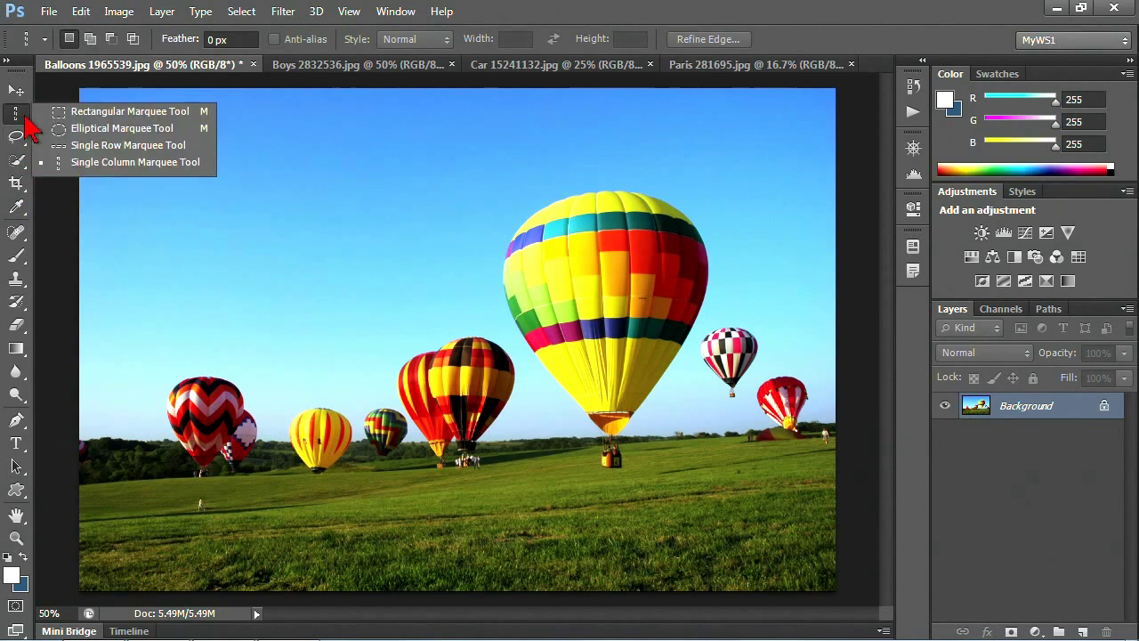
pyautogui.click(89, 128)
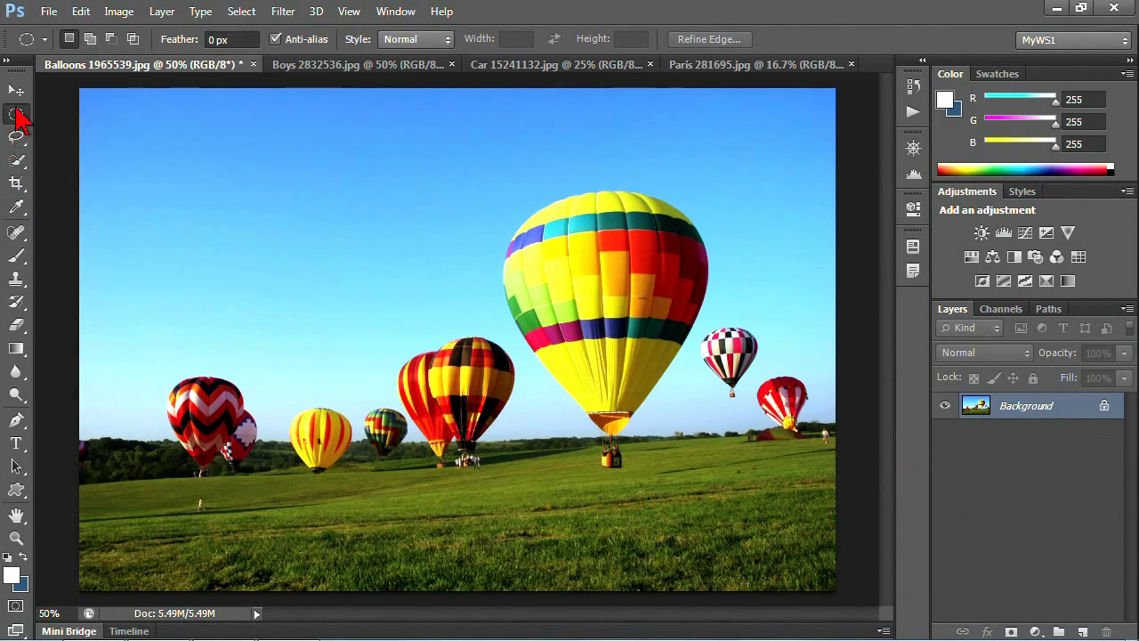
pyautogui.rightClick(16, 113)
pyautogui.click(76, 130)
pyautogui.moveTo(383, 328); pyautogui.dragTo(485, 485)
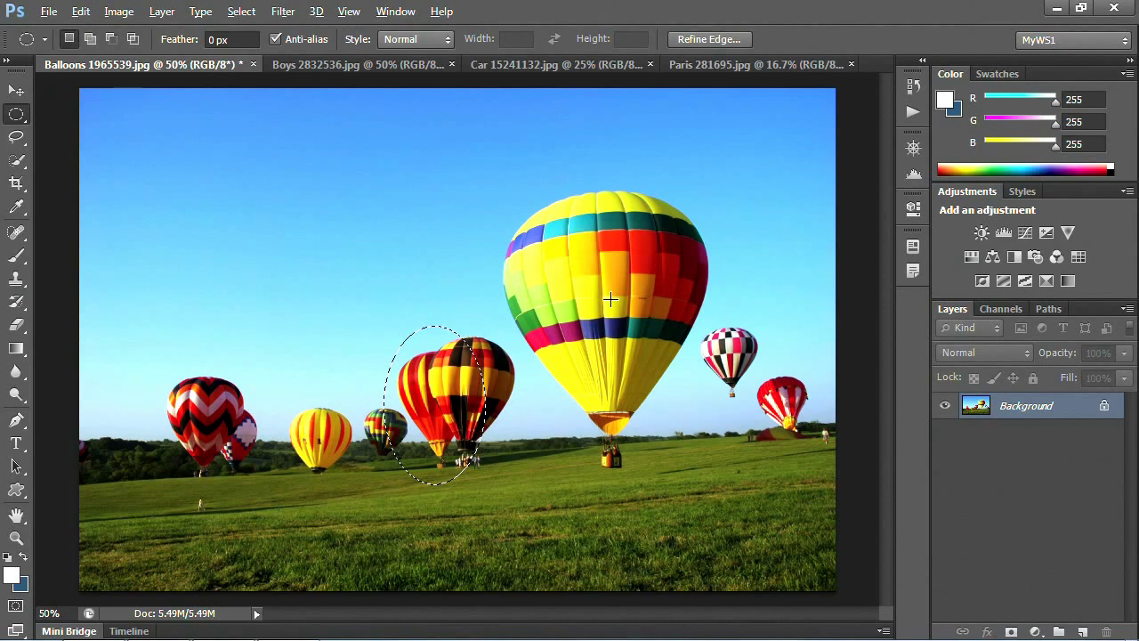
# - Practise an oval around the big yellow balloon, then encircle the checkered balloon
pyautogui.moveTo(611, 300); pyautogui.dragTo(627, 262)
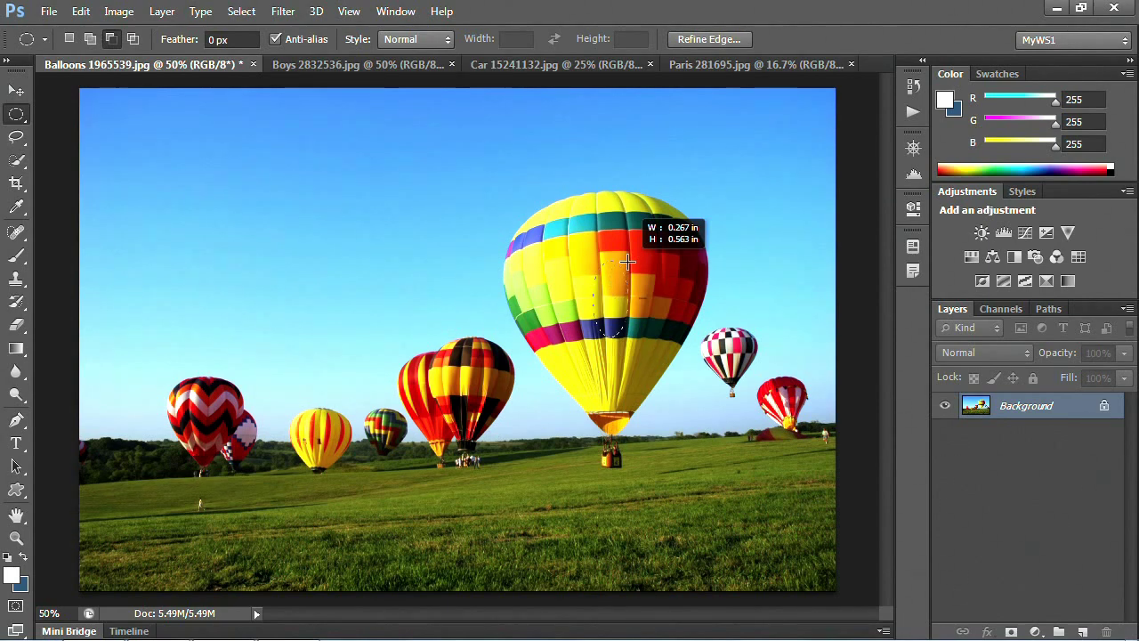
pyautogui.moveTo(627, 261); pyautogui.dragTo(696, 450)
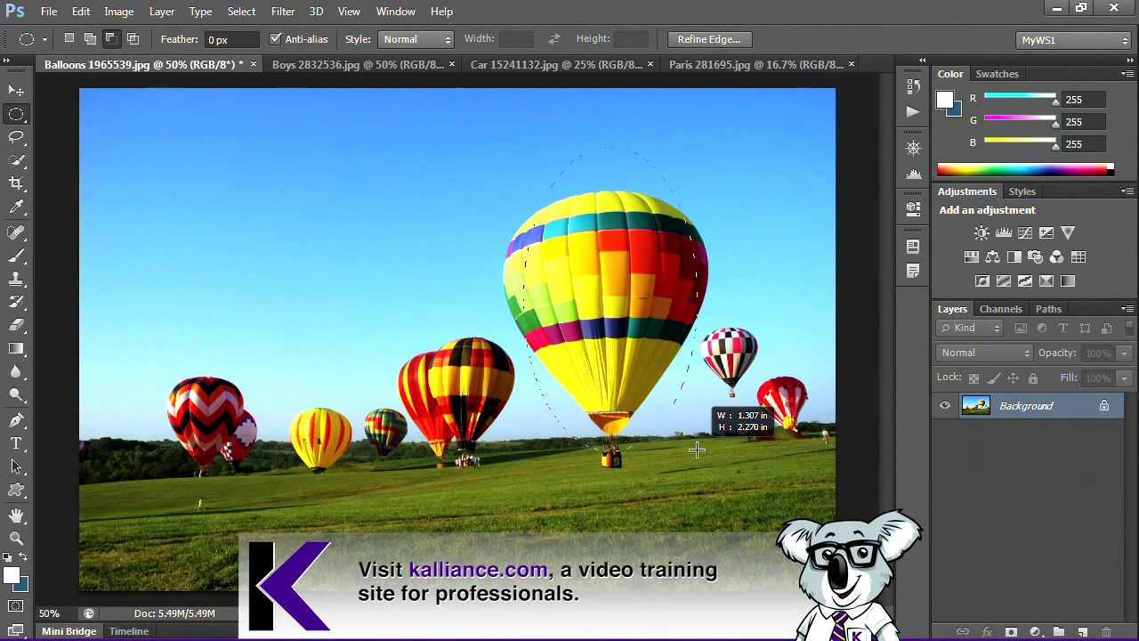
pyautogui.moveTo(696, 450); pyautogui.dragTo(738, 476)
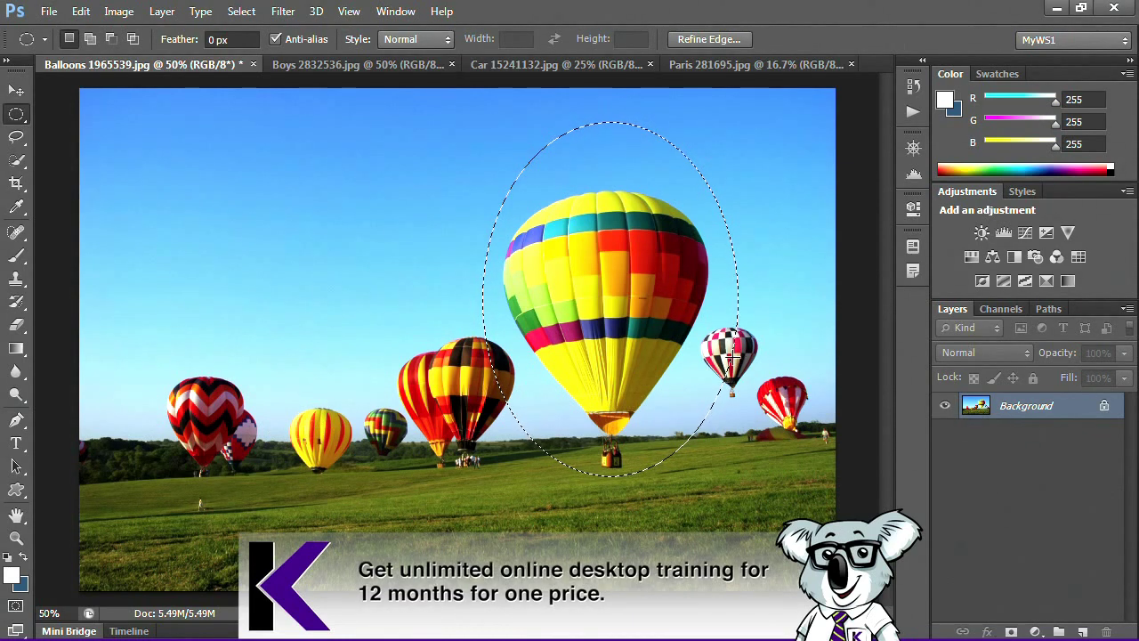
pyautogui.moveTo(735, 356); pyautogui.dragTo(678, 344)
pyautogui.moveTo(679, 286); pyautogui.dragTo(763, 338)
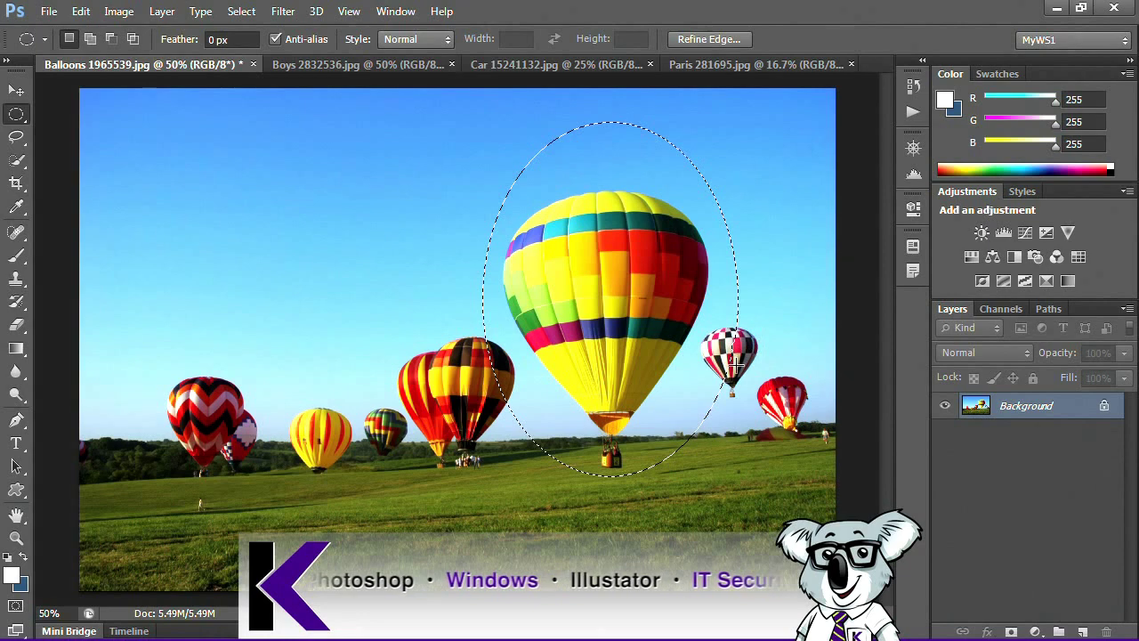
pyautogui.click(736, 354)
pyautogui.moveTo(737, 349); pyautogui.dragTo(776, 304)
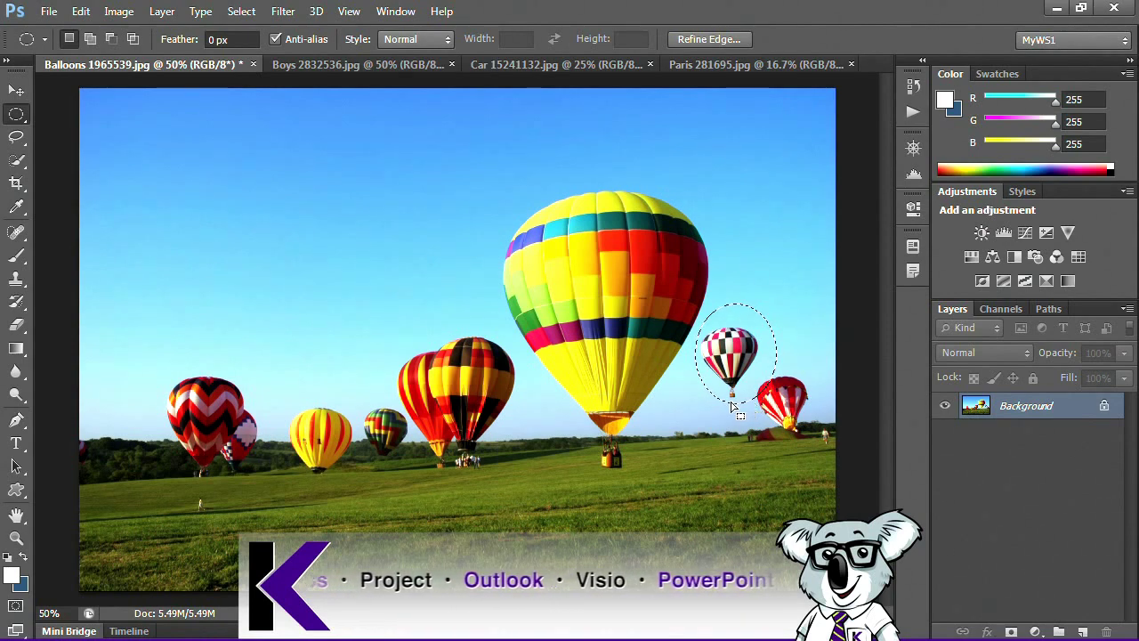
# - Draw a circular selection in the upper-left sky, then cancel the Fill dialog
pyautogui.click(486, 192)
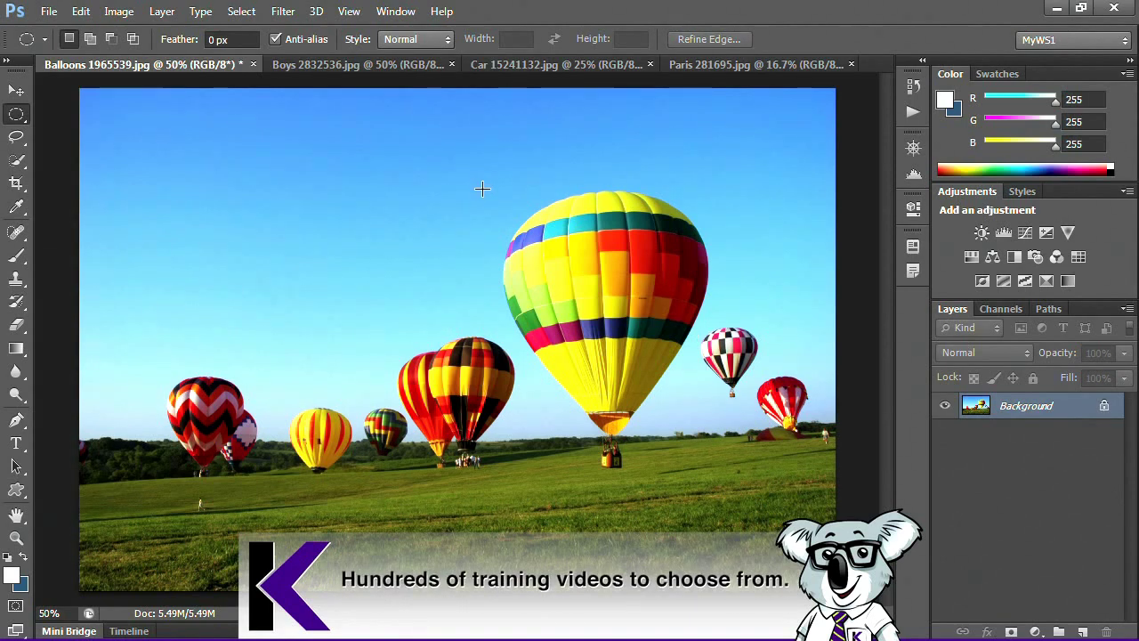
pyautogui.moveTo(188, 140); pyautogui.dragTo(397, 372)
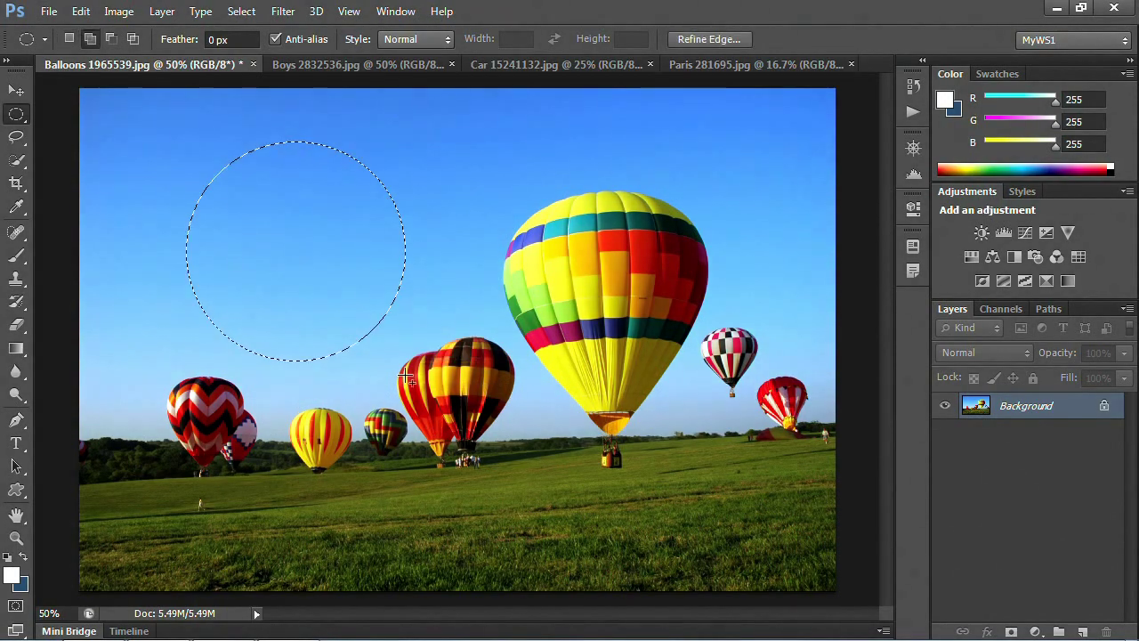
pyautogui.hotkey('shift', 'F5')
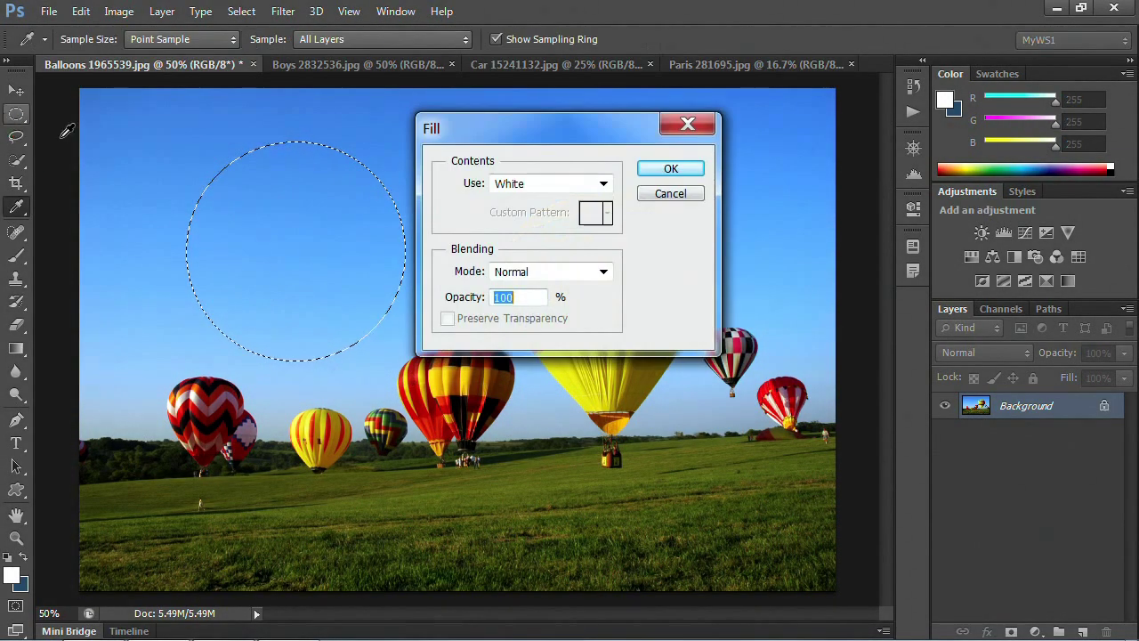
pyautogui.click(668, 194)
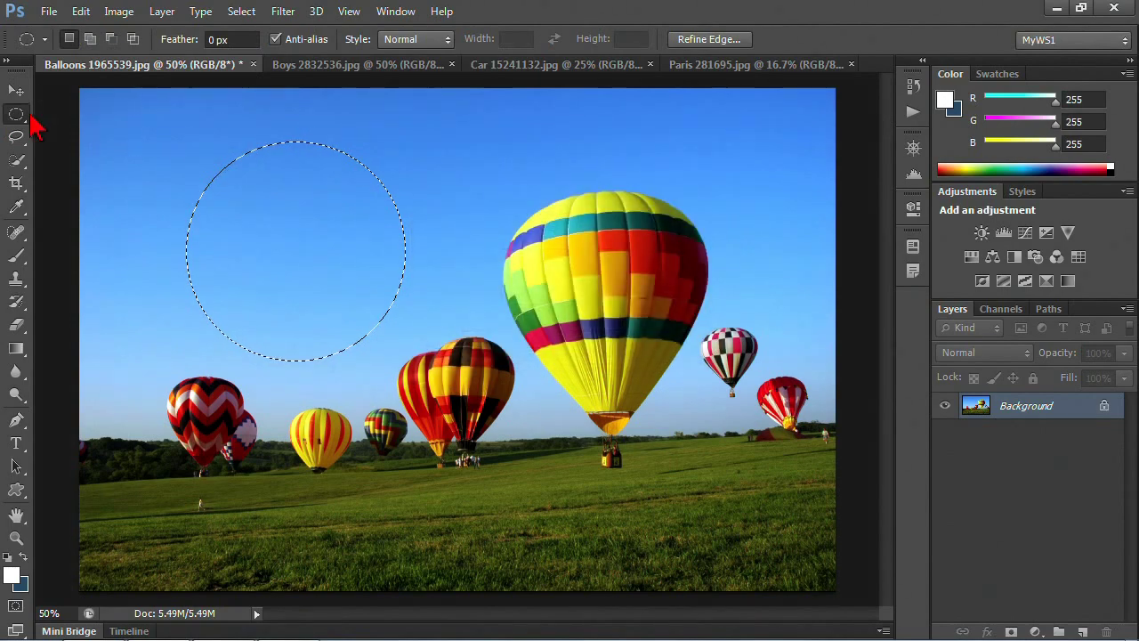
# - Deselect and drag a Rectangular Marquee over a patch of upper-left sky
pyautogui.hotkey('ctrl', 'd')
pyautogui.rightClick(27, 124)
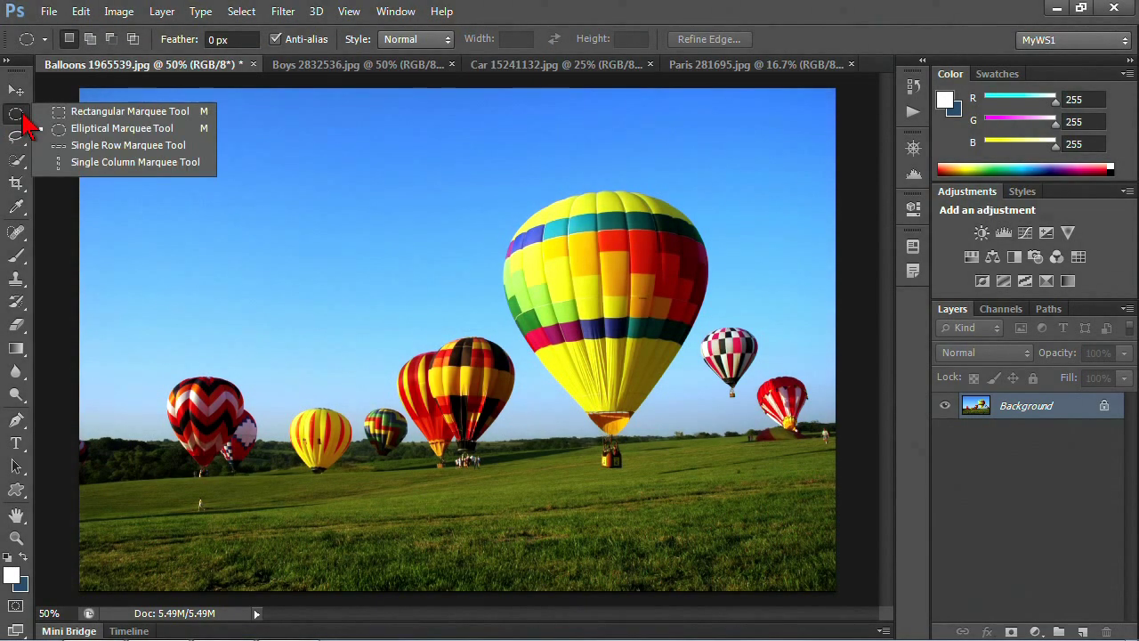
pyautogui.click(54, 113)
pyautogui.moveTo(210, 179); pyautogui.dragTo(287, 273)
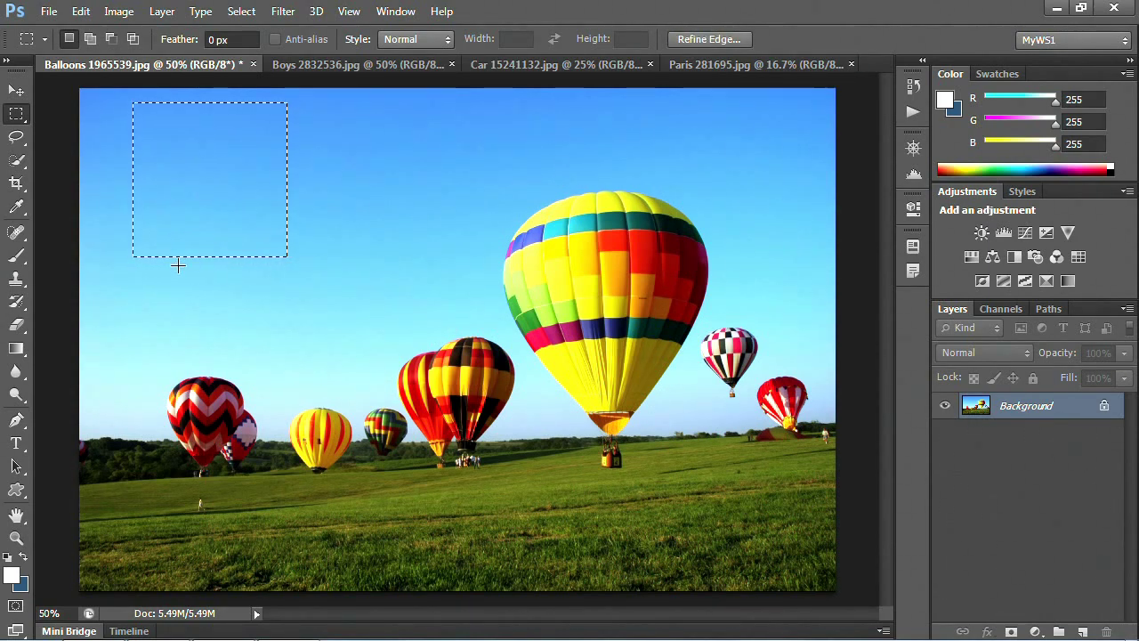
# - Move the selection over the red chevron balloon and copy it to Layer 1 via Layer Via Copy
pyautogui.moveTo(183, 259); pyautogui.dragTo(180, 521)
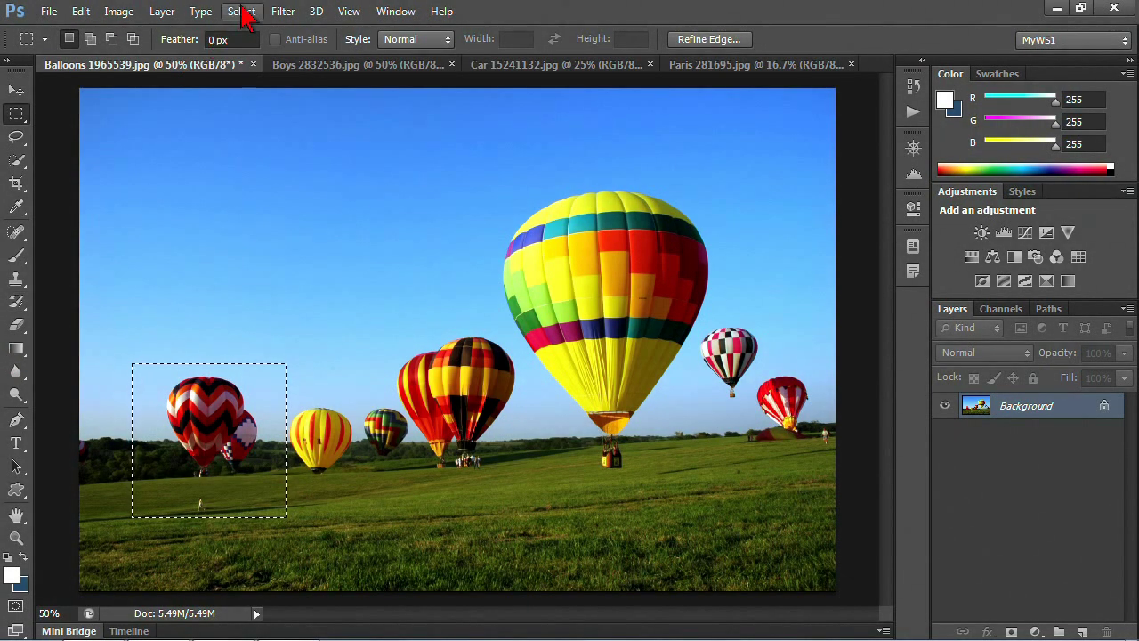
pyautogui.click(173, 12)
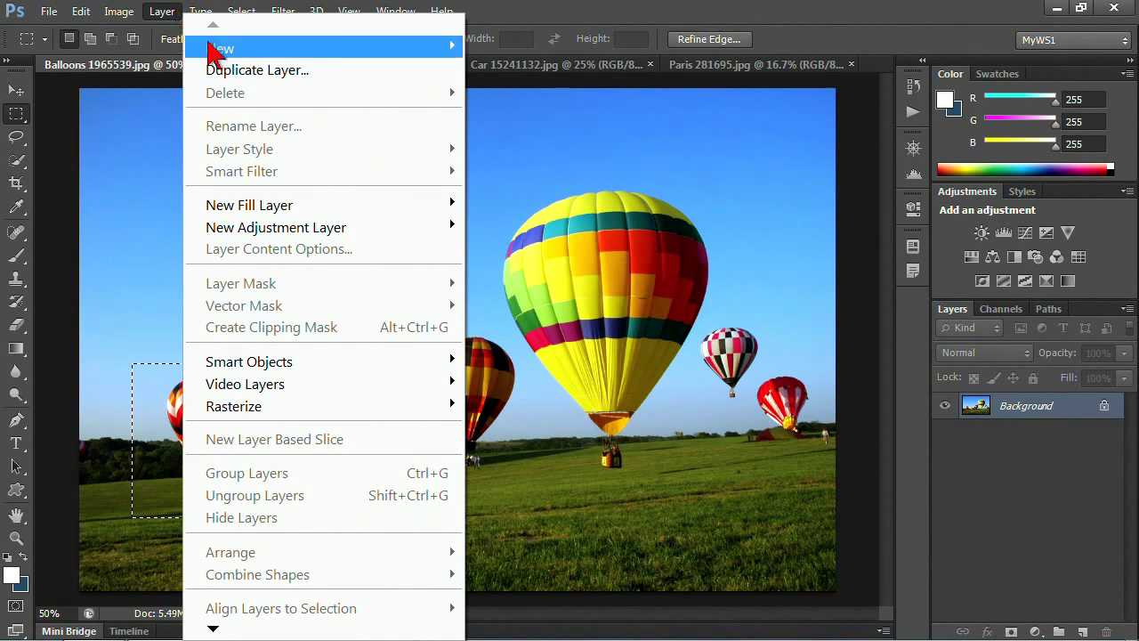
pyautogui.moveTo(217, 50)
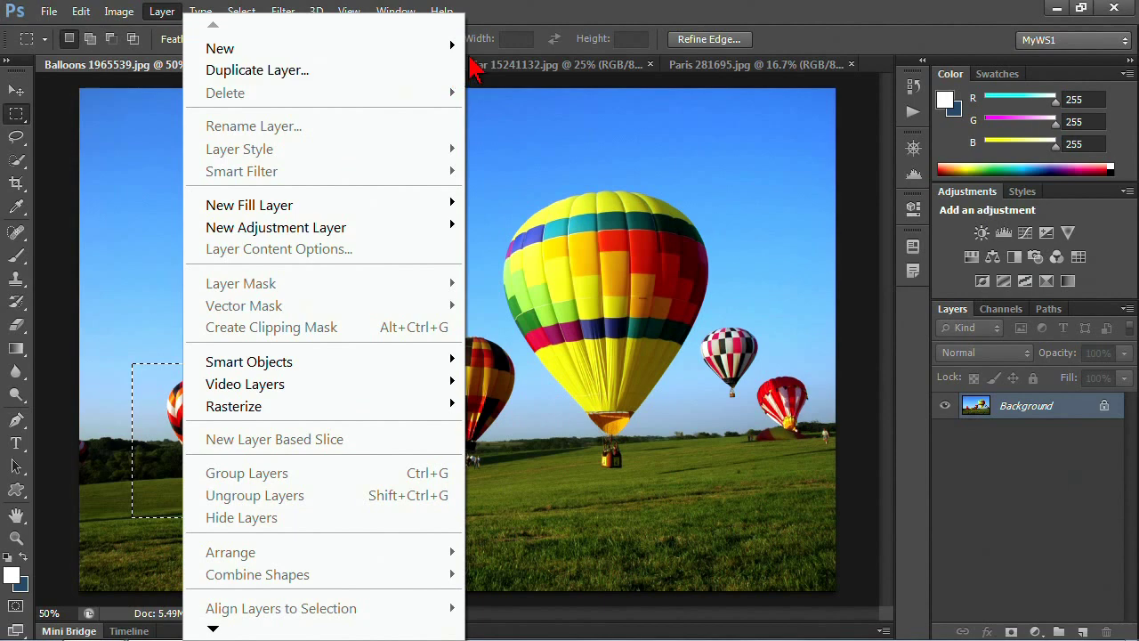
pyautogui.moveTo(452, 43)
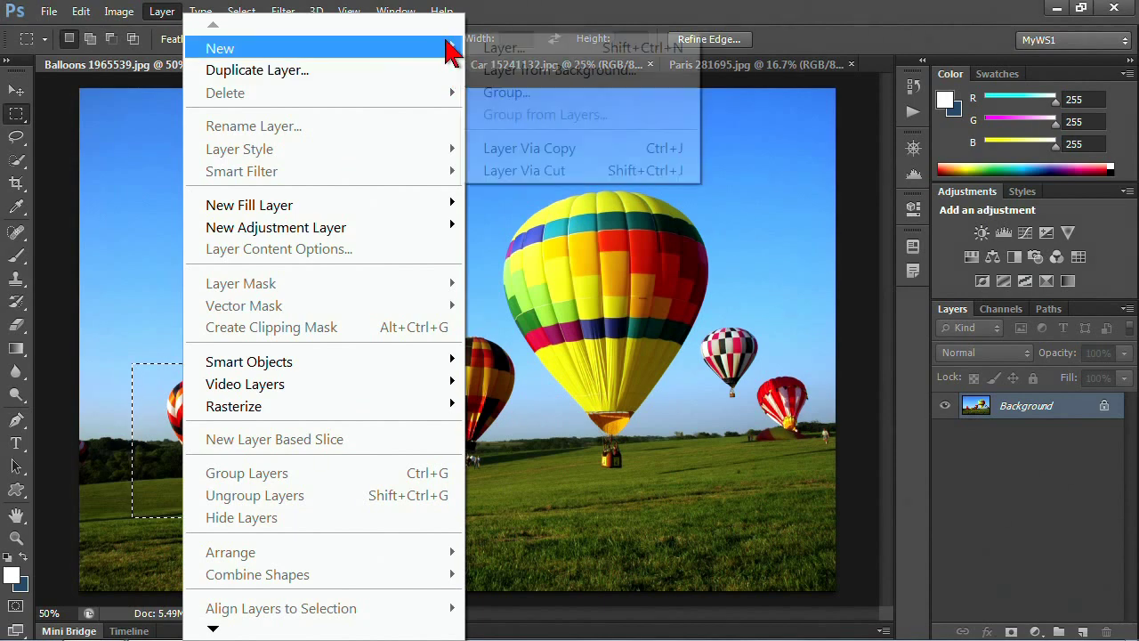
pyautogui.click(543, 159)
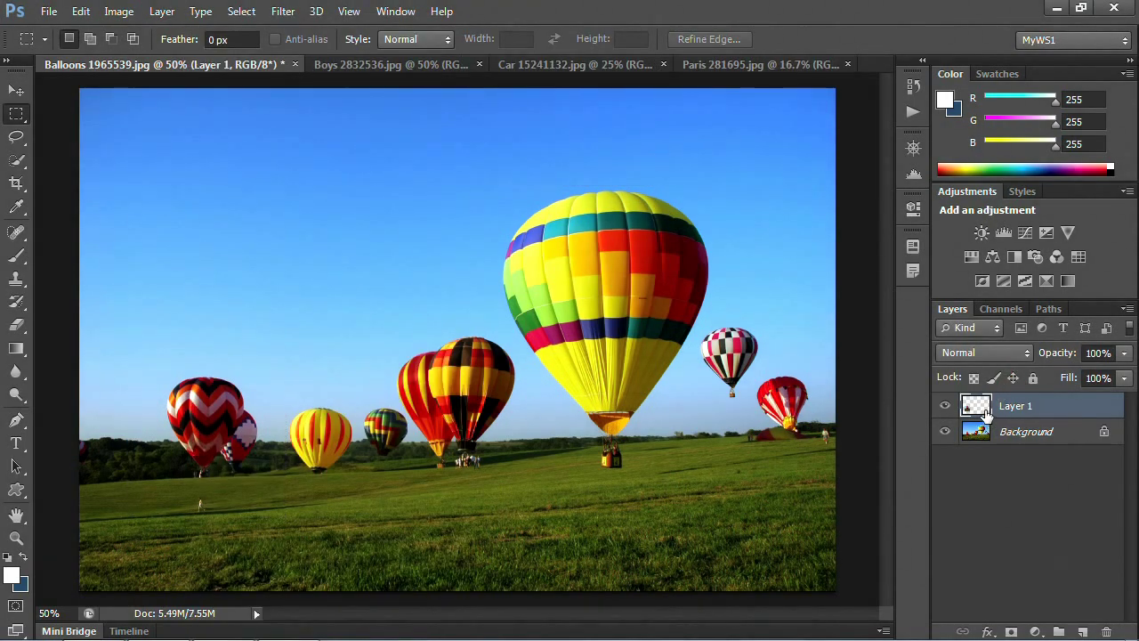
pyautogui.click(16, 90)
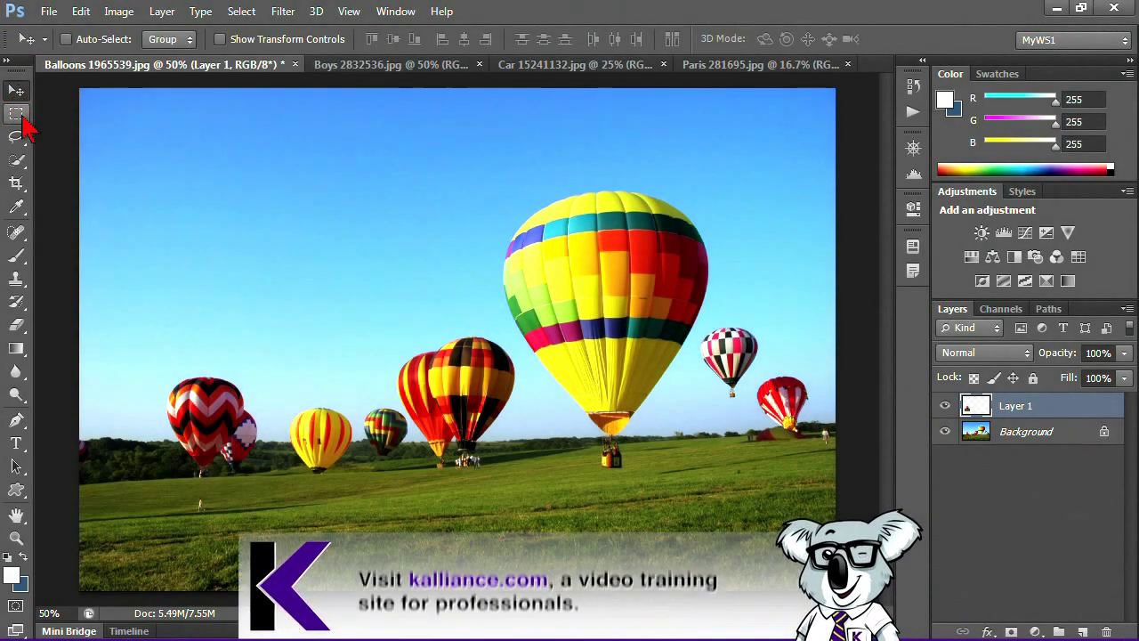
# - Drag the Layer 1 balloon copy into the photo's top-left corner
pyautogui.moveTo(217, 406); pyautogui.dragTo(193, 185)
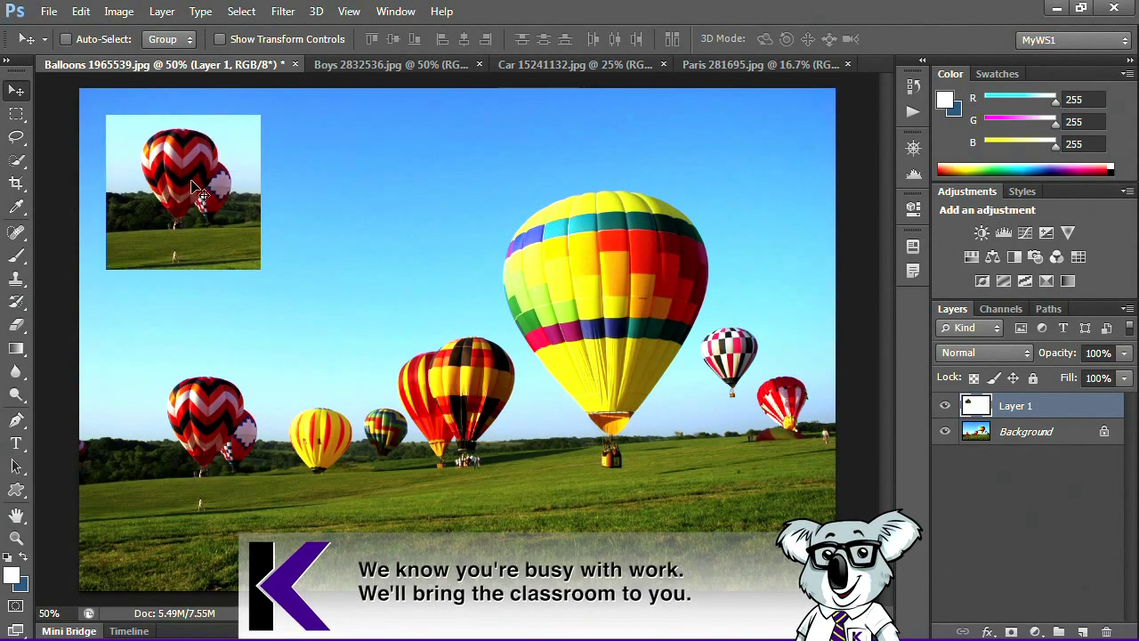
pyautogui.click(25, 124)
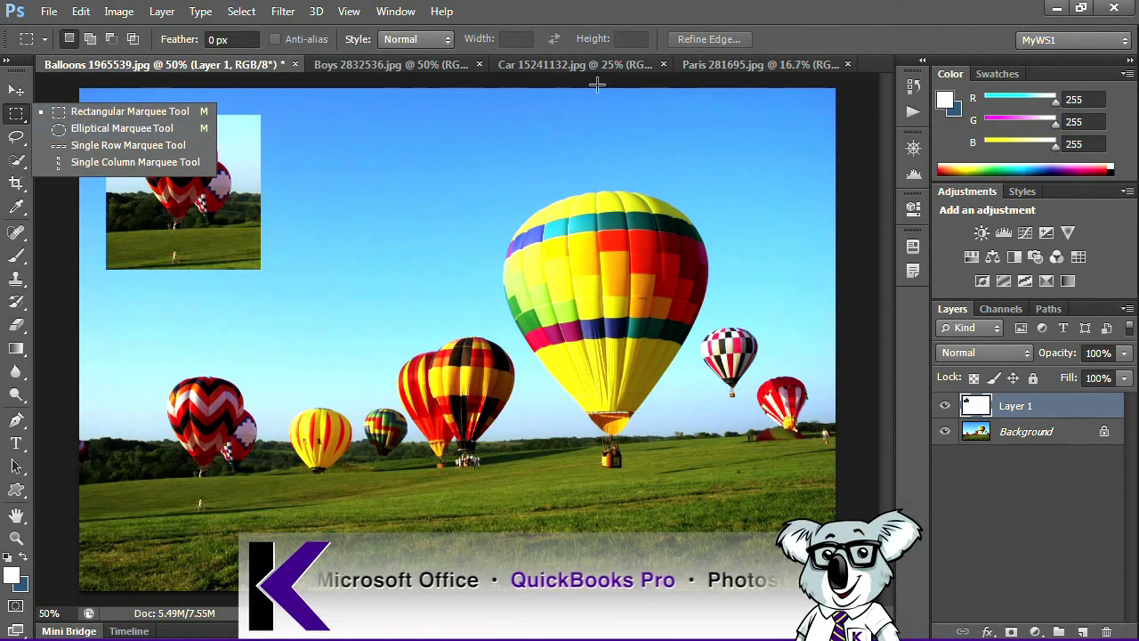
pyautogui.click(16, 90)
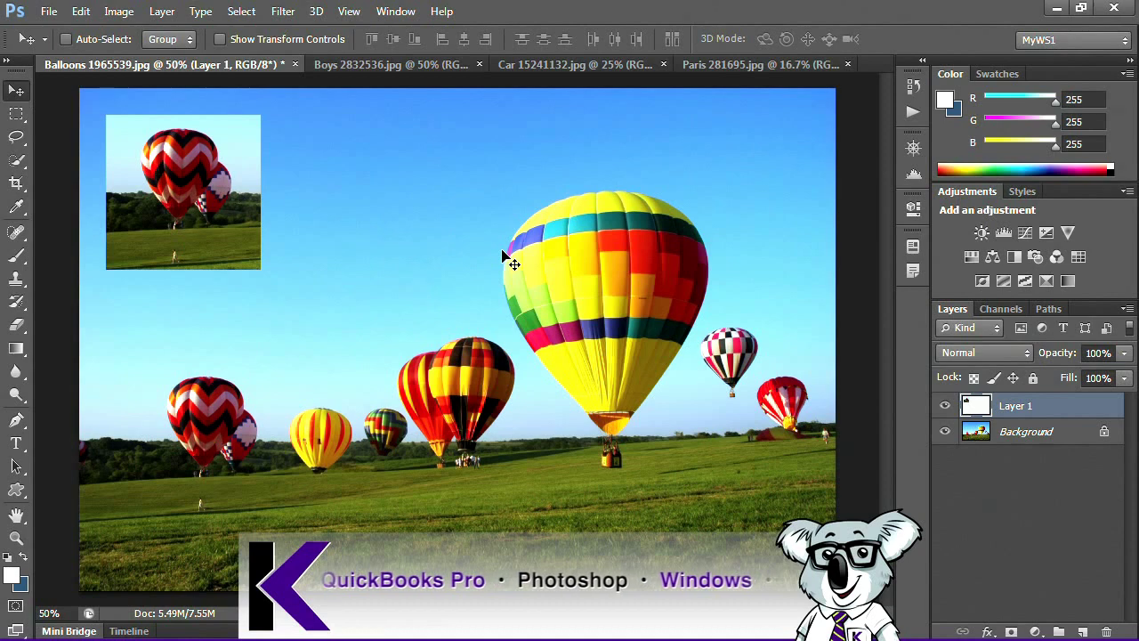
# - Cycle the marquee tools with M and Shift+M, ending on the Elliptical Marquee
pyautogui.press('m')
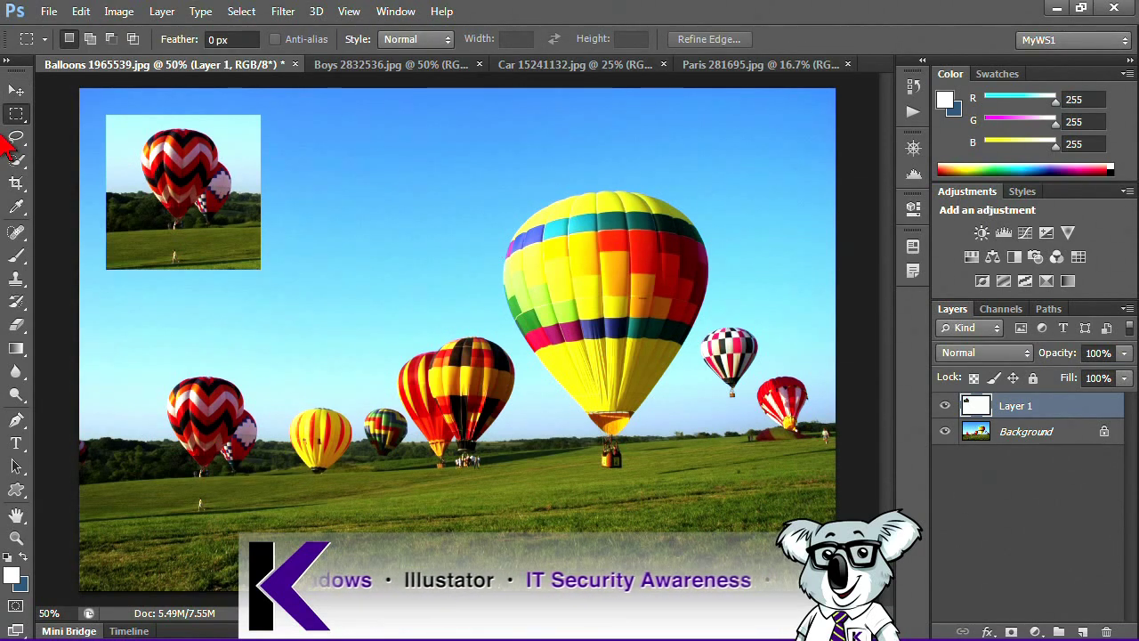
pyautogui.hotkey('shift', 'm')
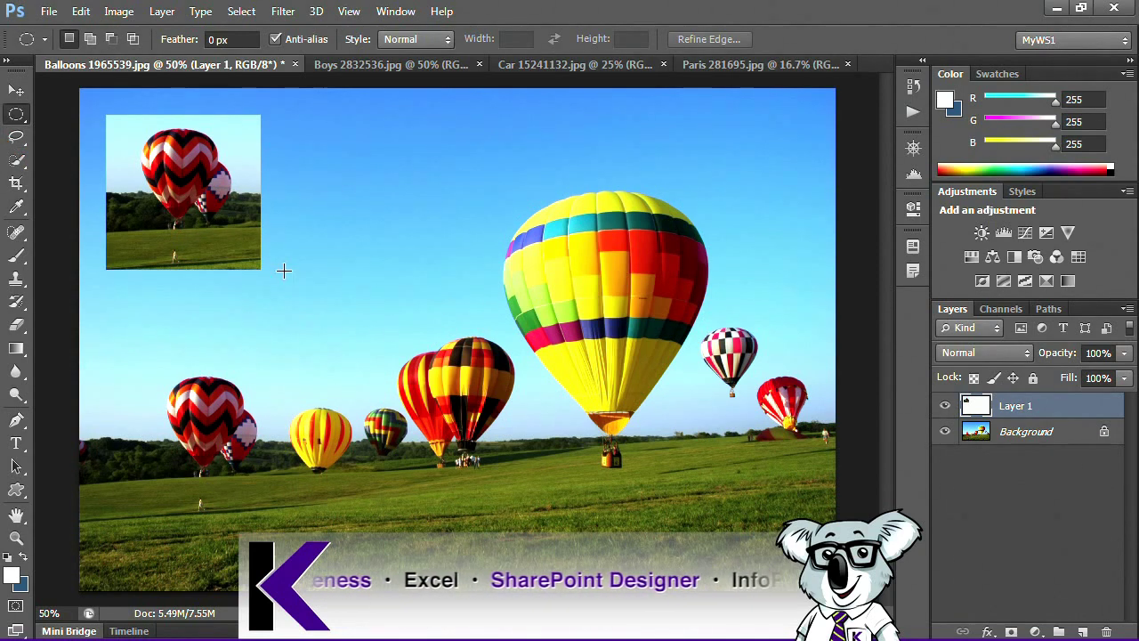
pyautogui.hotkey('shift', 'm')
pyautogui.hotkey('shift', 'm')
pyautogui.hotkey('shift', 'm')
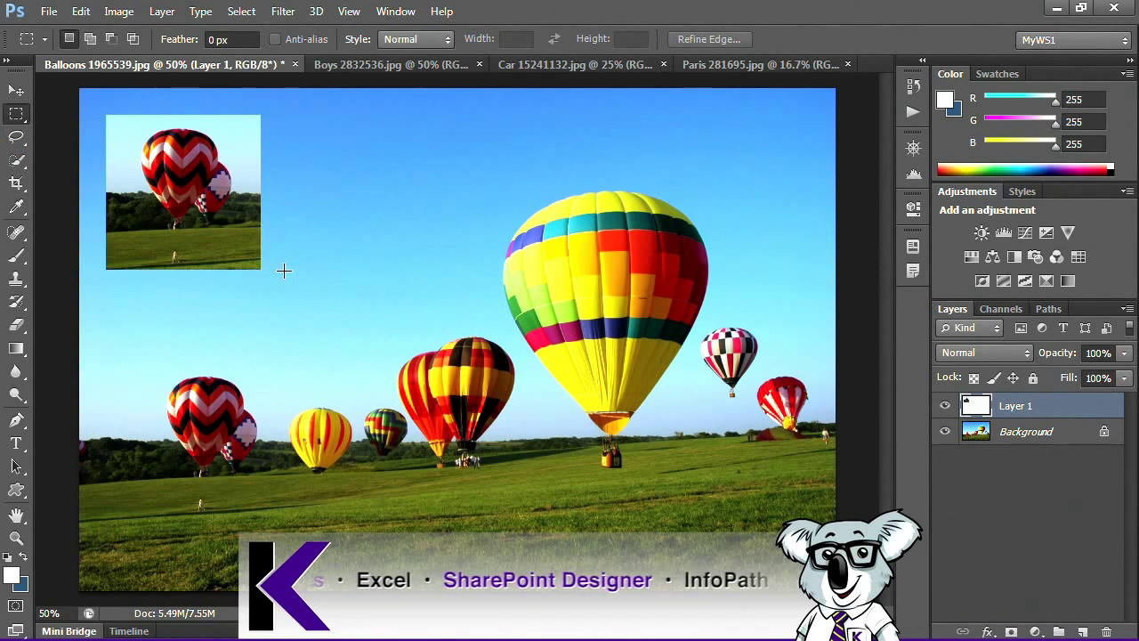
pyautogui.rightClick(16, 113)
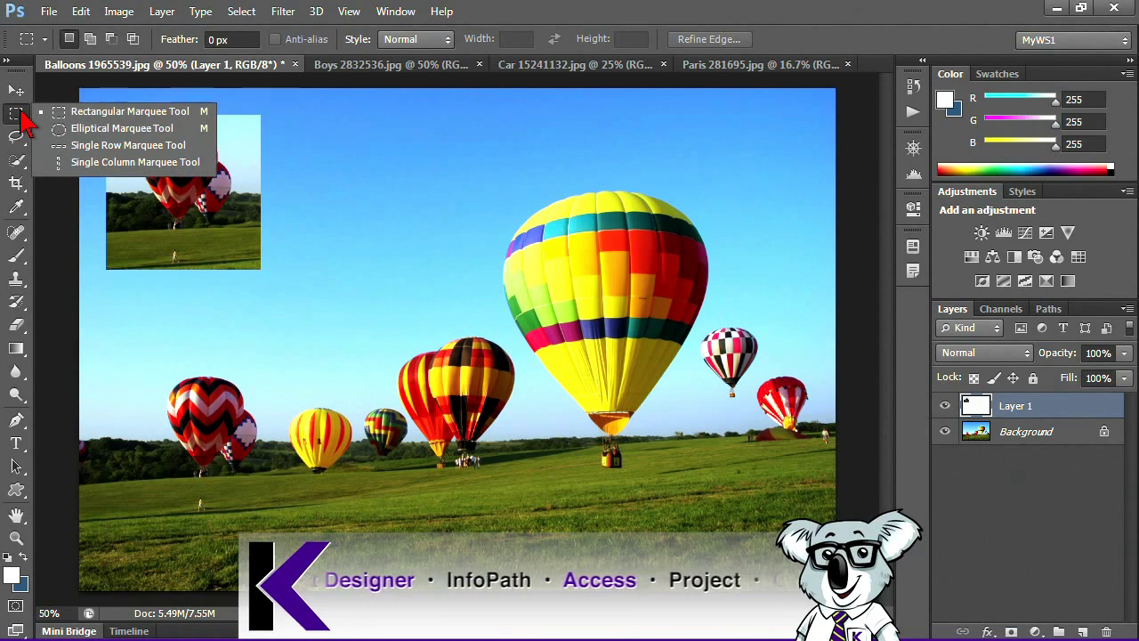
pyautogui.click(108, 134)
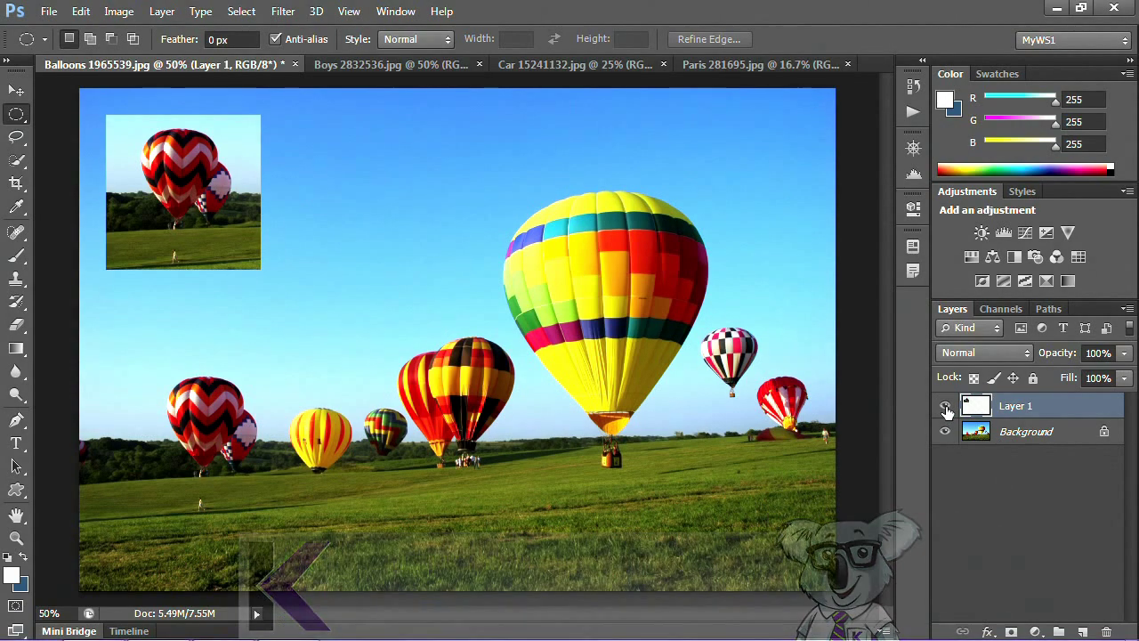
pyautogui.click(913, 87)
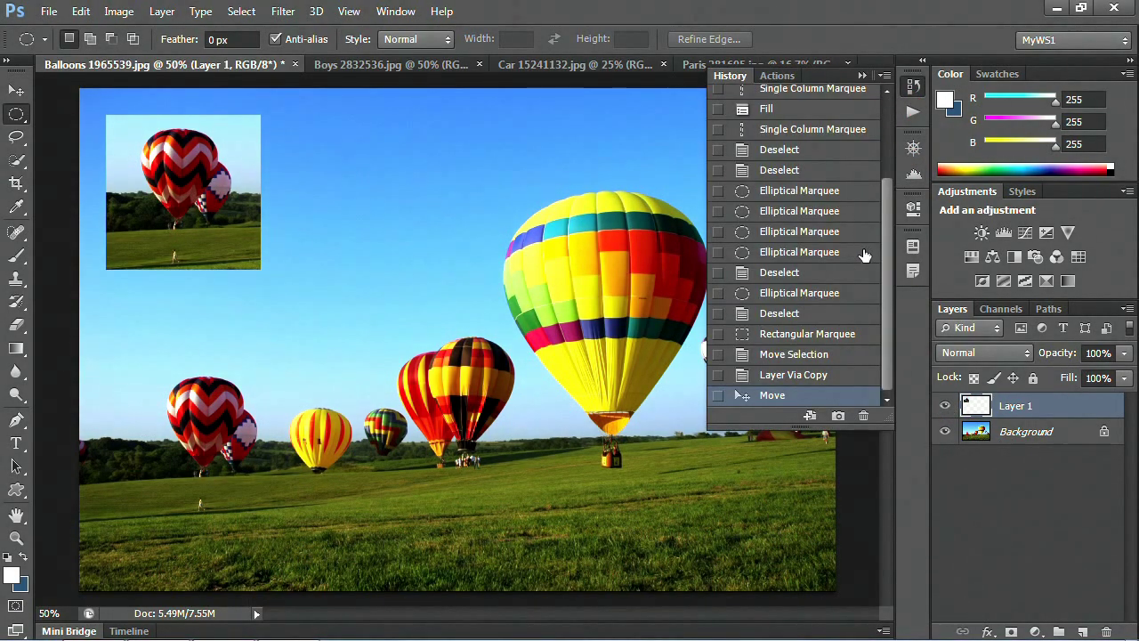
# - Revert to the original History snapshot and draw a rectangular selection just inside the edges
pyautogui.moveTo(887, 260); pyautogui.dragTo(852, 89)
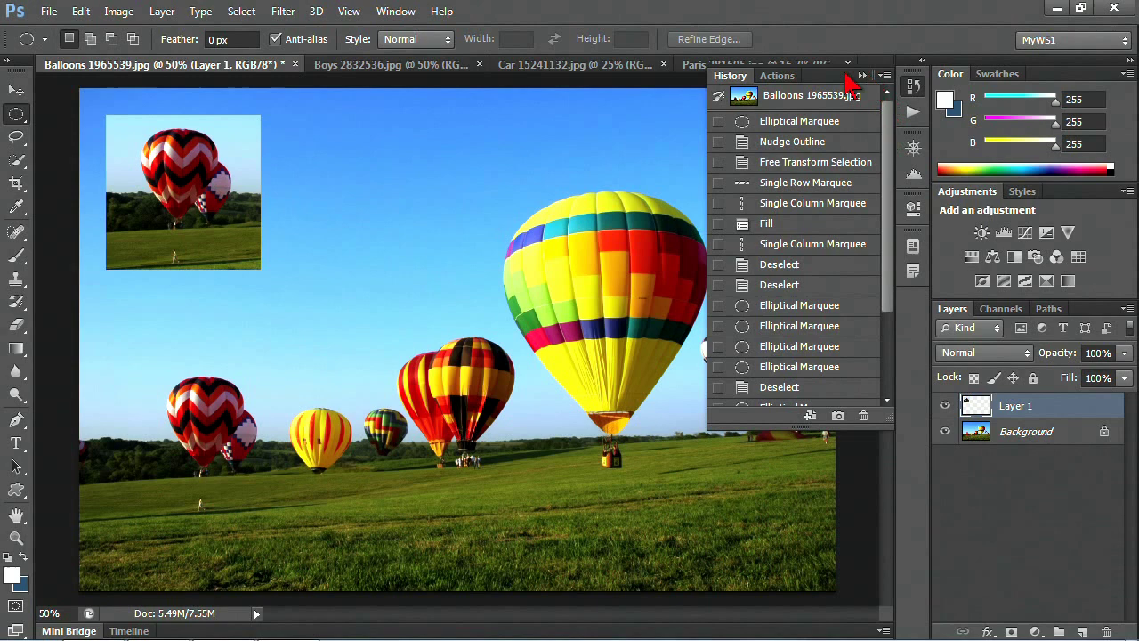
pyautogui.click(799, 95)
pyautogui.click(913, 87)
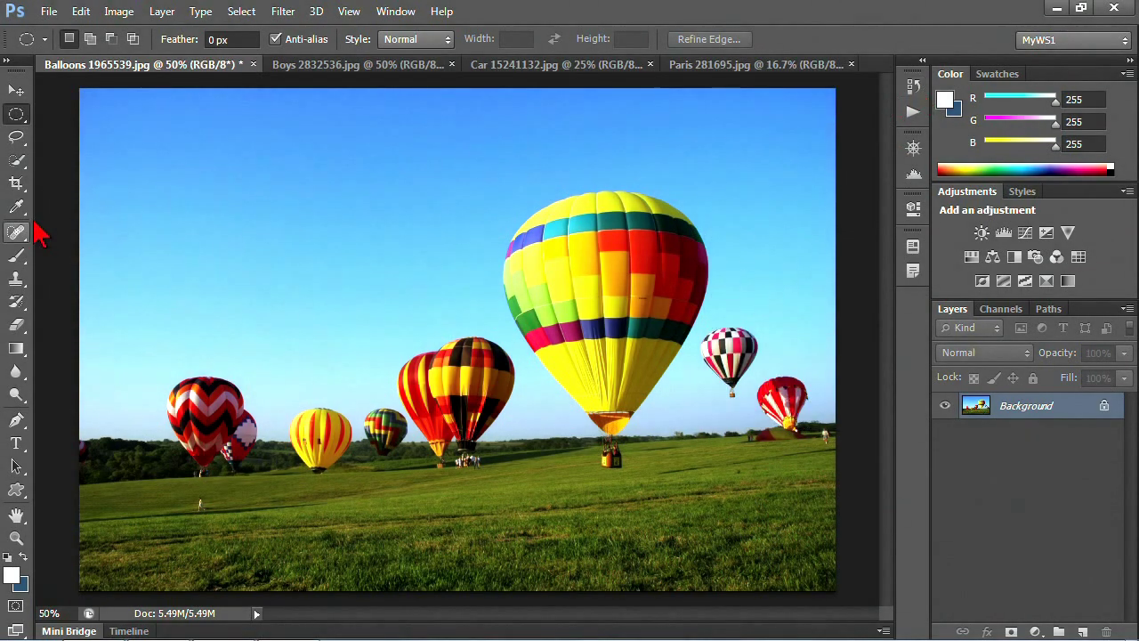
pyautogui.rightClick(25, 123)
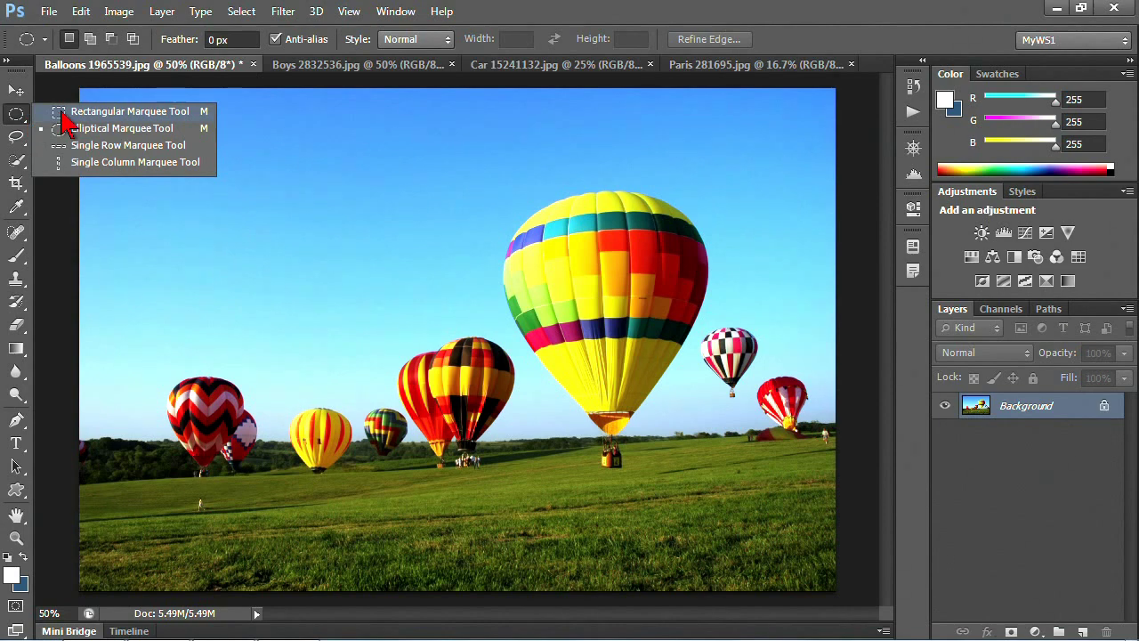
pyautogui.click(67, 112)
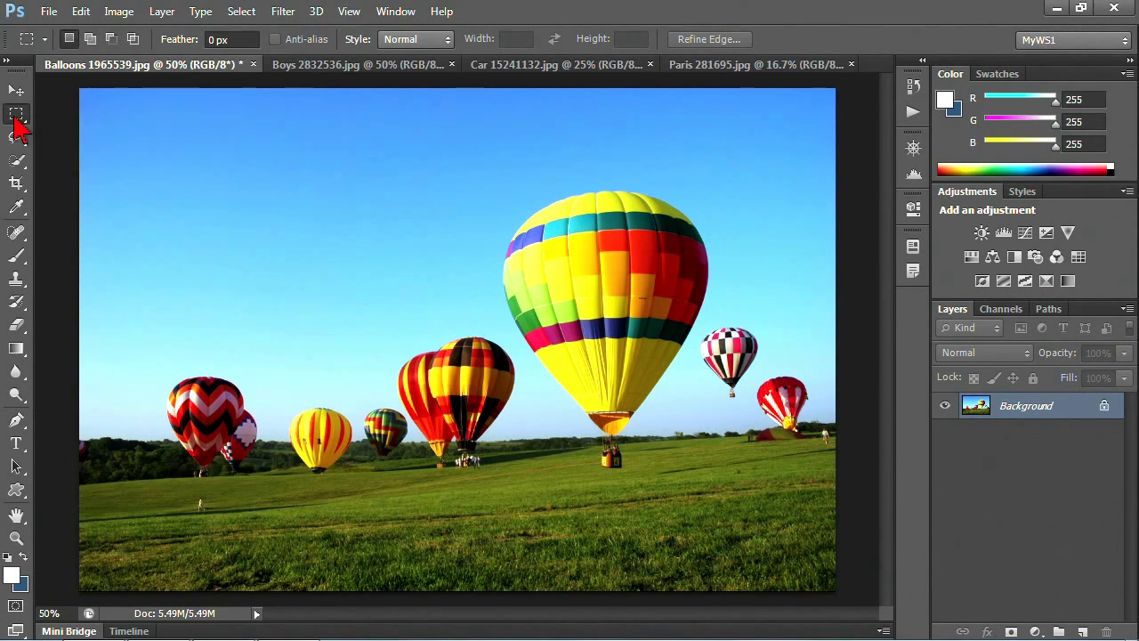
pyautogui.moveTo(104, 105); pyautogui.dragTo(810, 568)
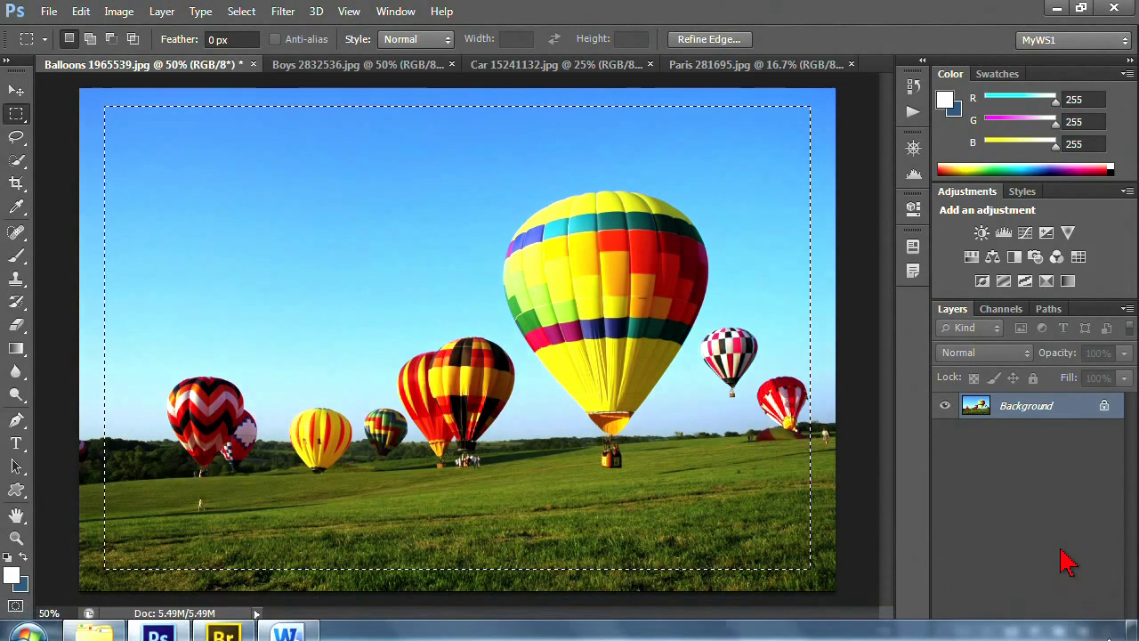
# - Add a new empty layer, opening the Fill dialog but cancelling it
pyautogui.click(1081, 632)
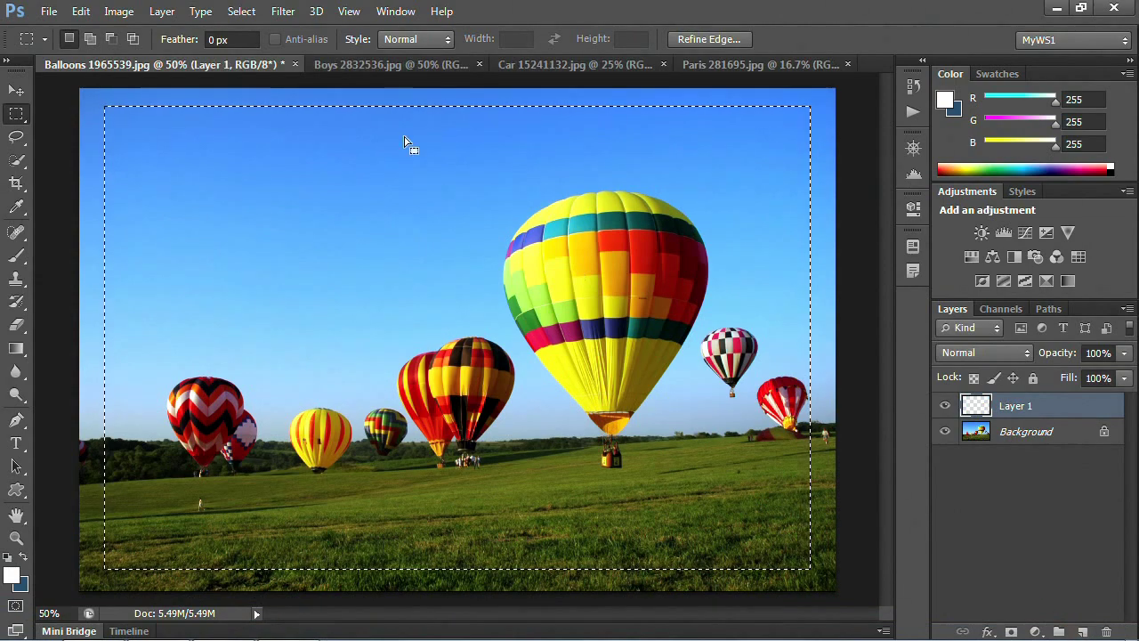
pyautogui.click(79, 12)
pyautogui.click(125, 194)
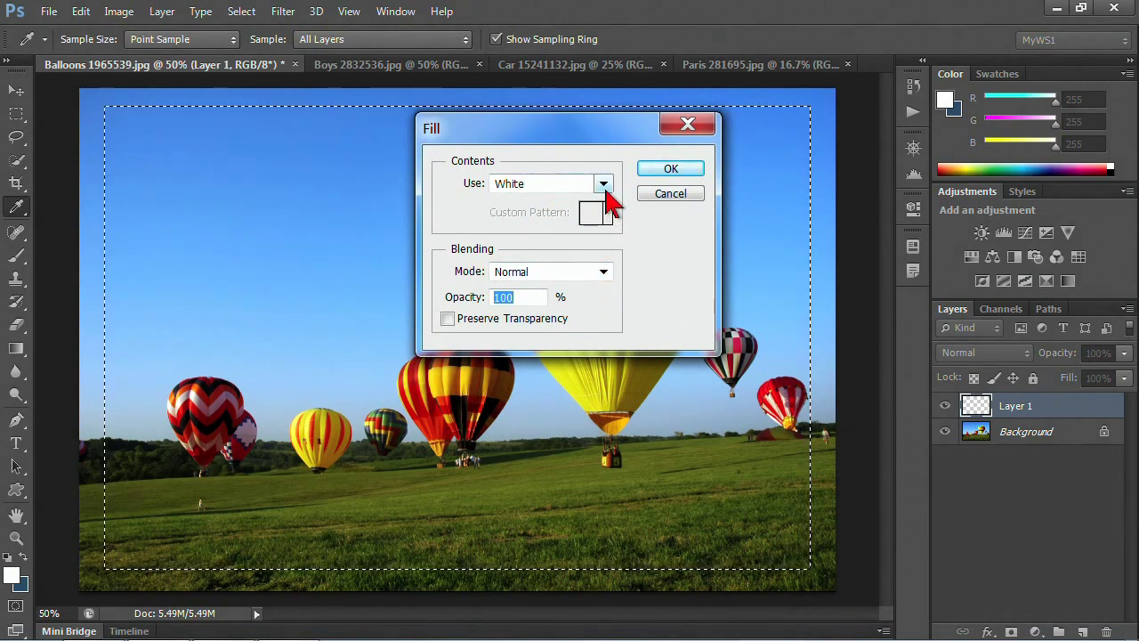
pyautogui.click(671, 194)
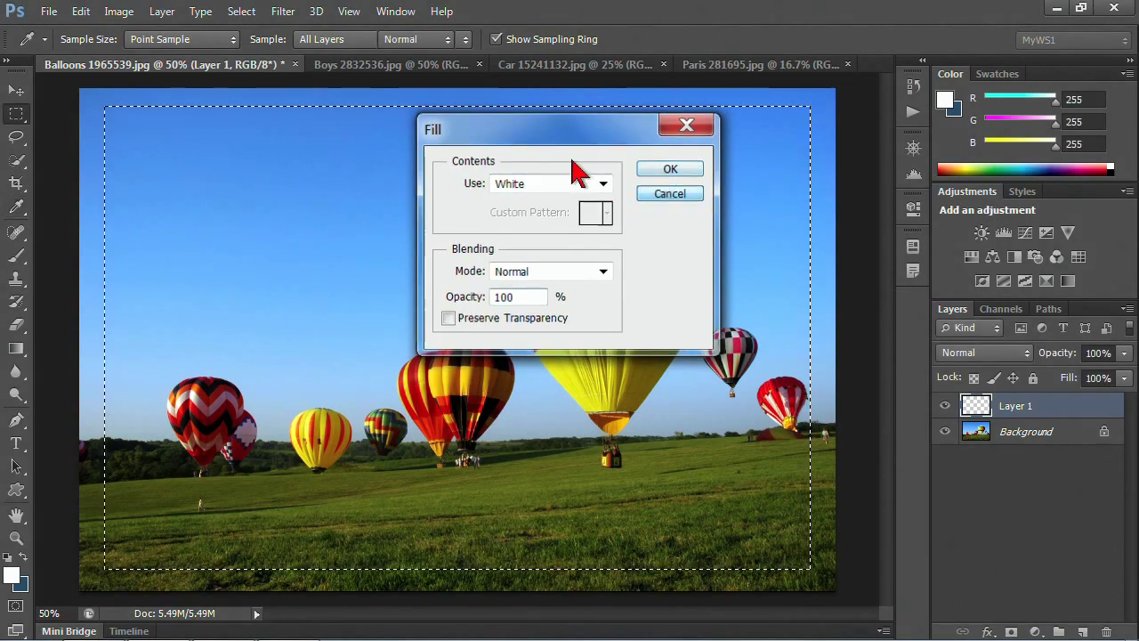
pyautogui.press('m')
# - Stroke the selection with a 10 px white line, then deselect
pyautogui.click(80, 12)
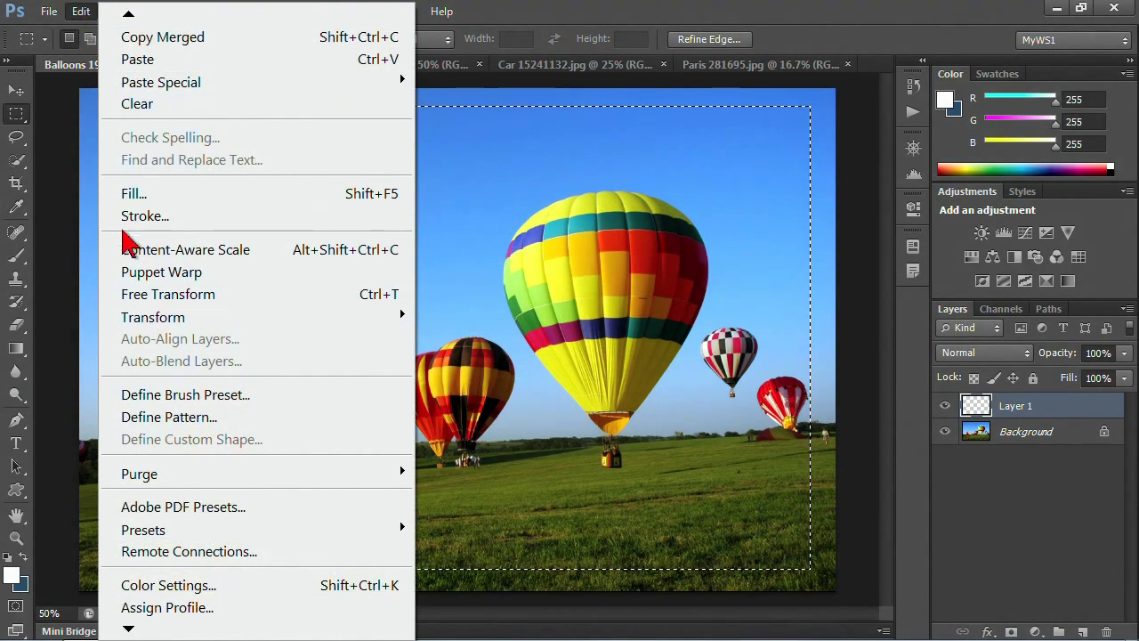
pyautogui.click(143, 217)
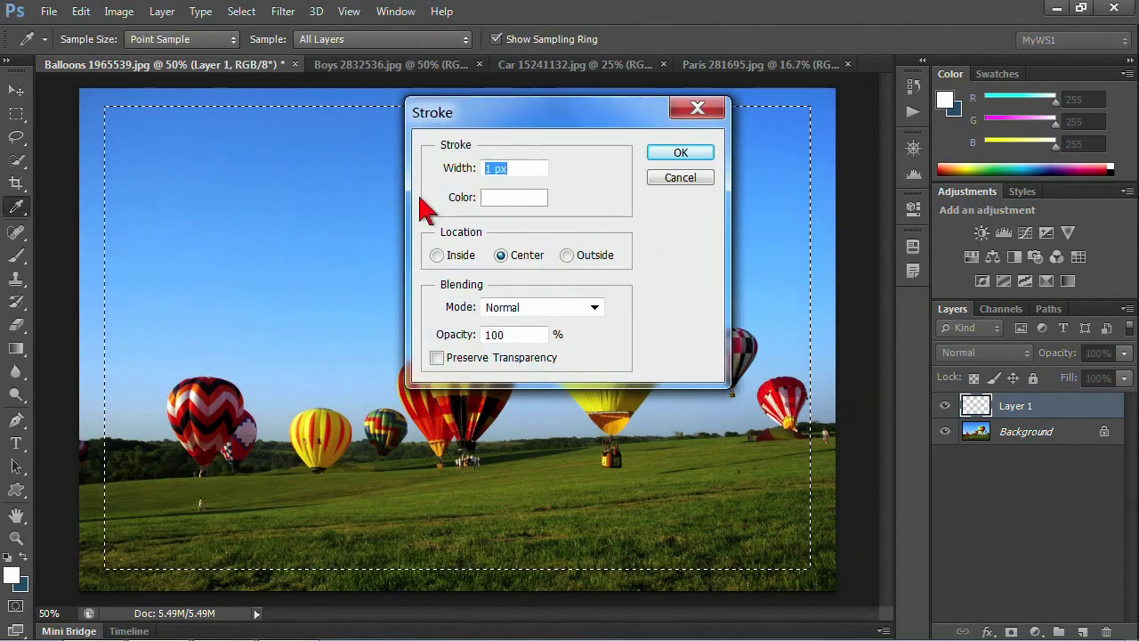
pyautogui.click(492, 168)
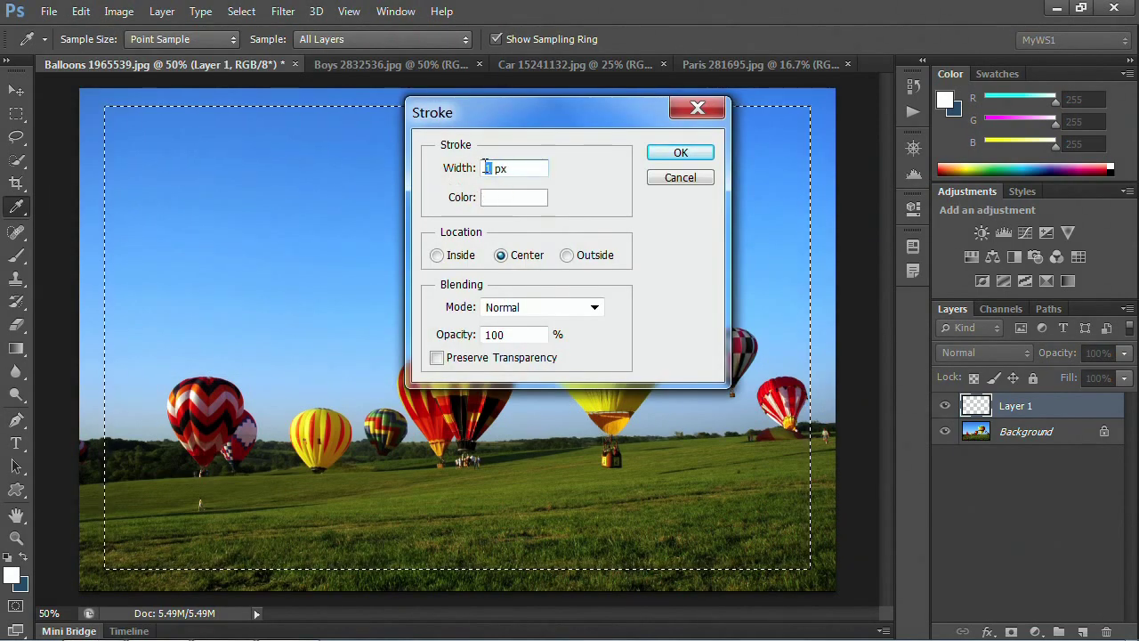
pyautogui.write('0')
pyautogui.click(680, 152)
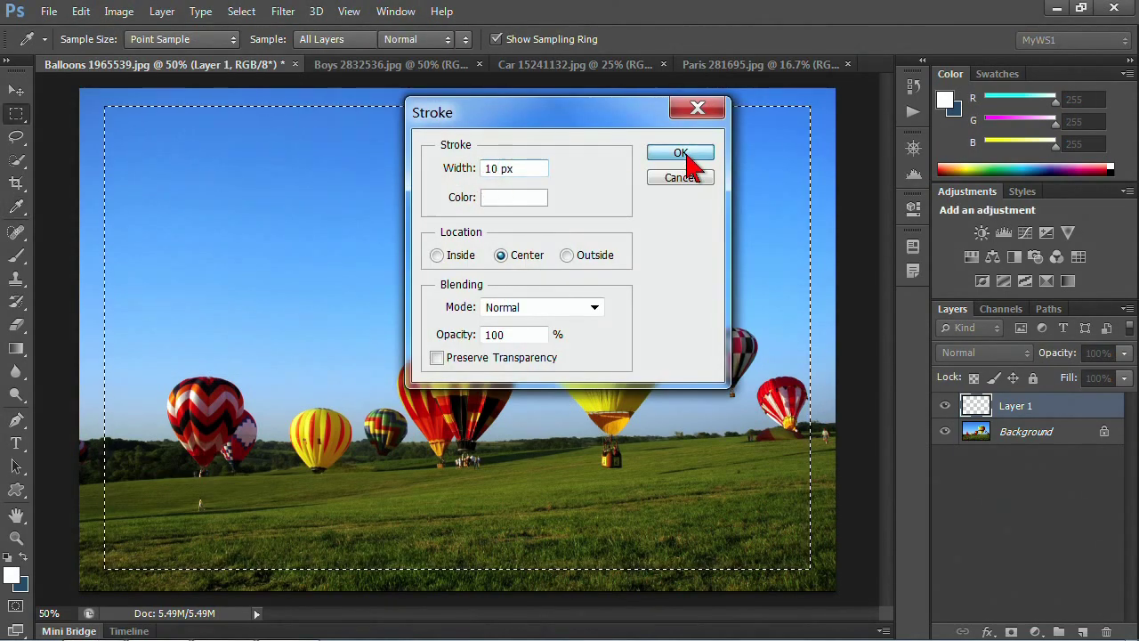
pyautogui.press('m')
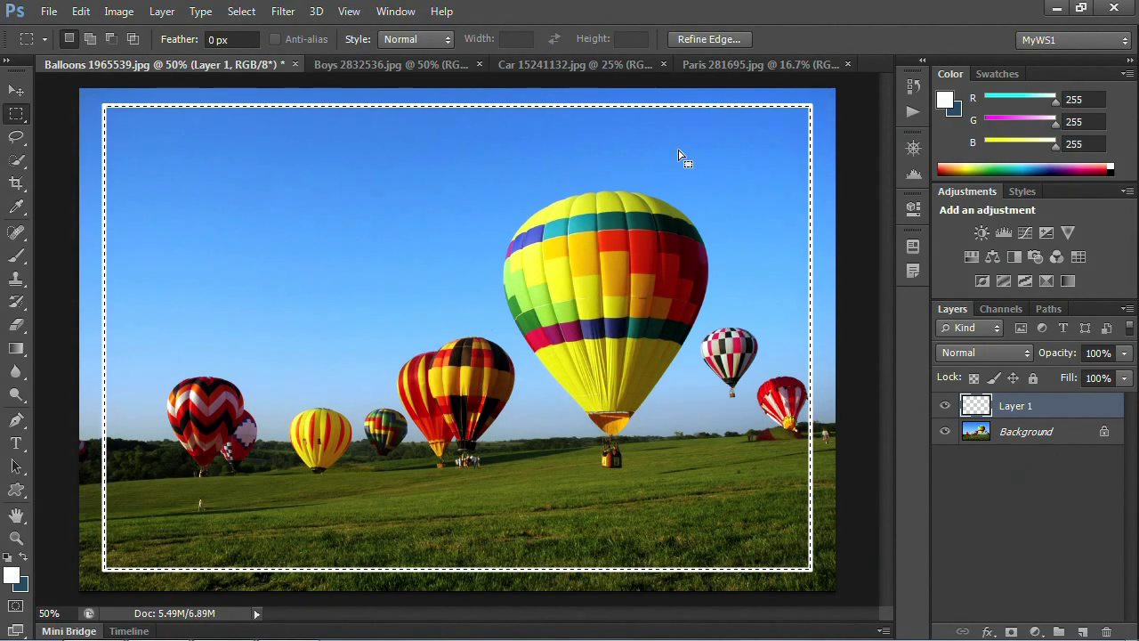
pyautogui.click(241, 11)
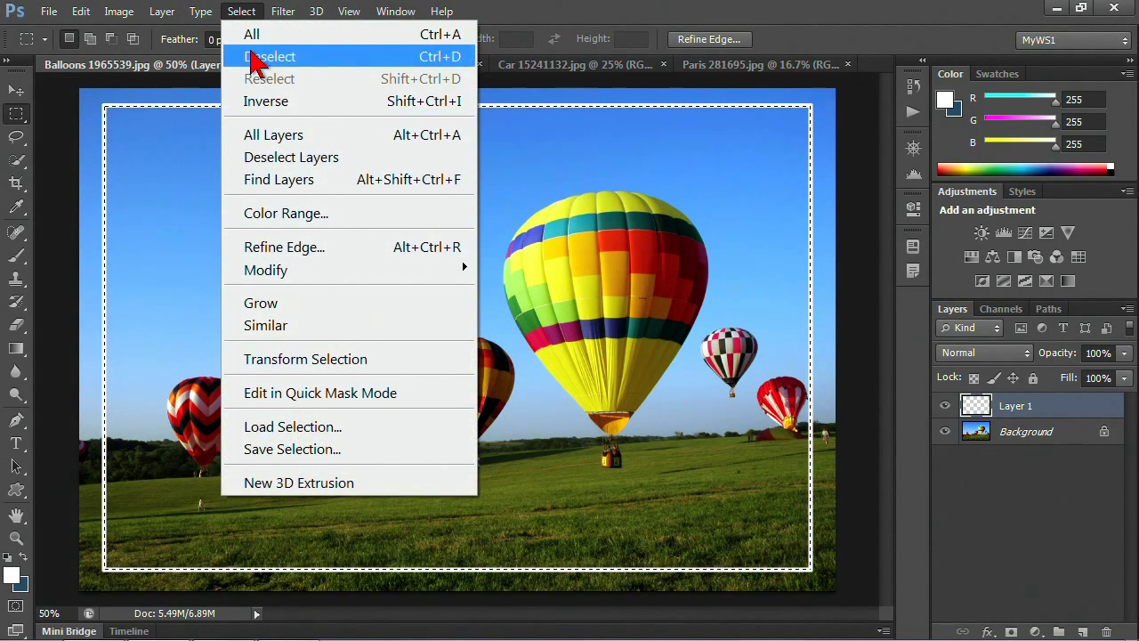
pyautogui.click(256, 59)
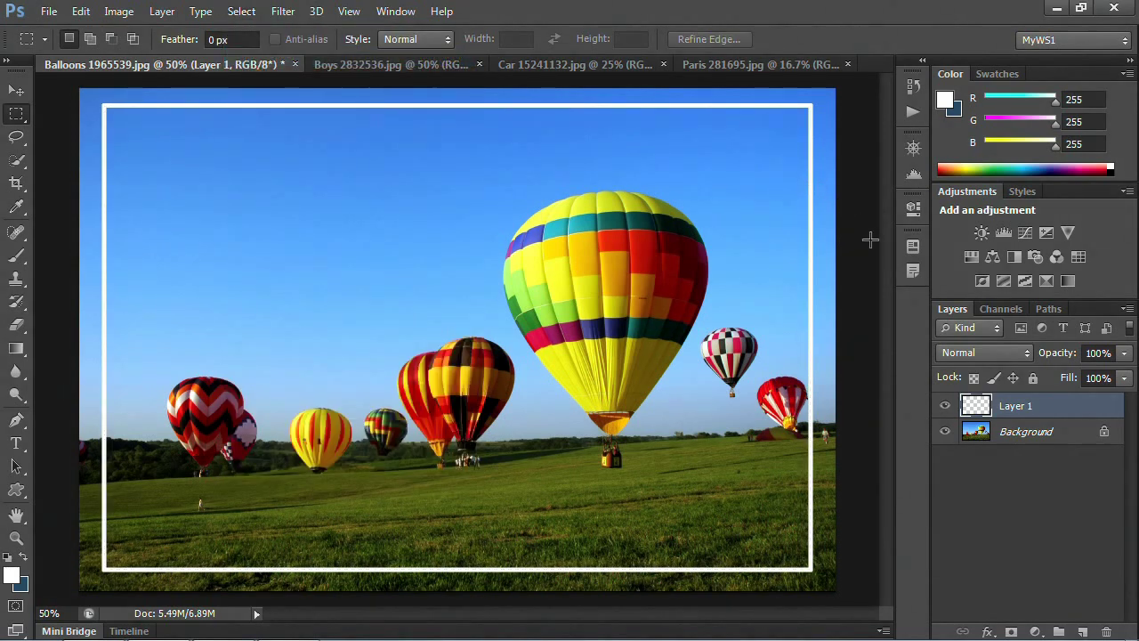